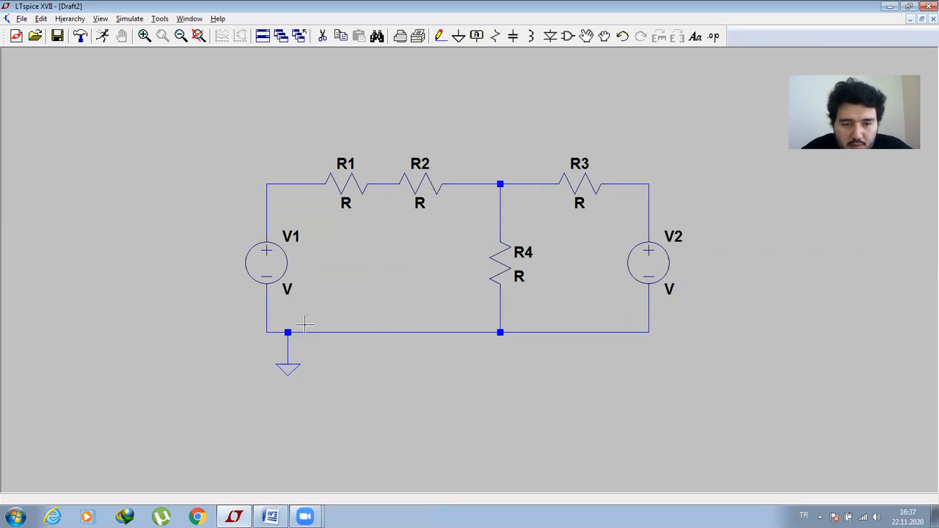
Step: Set voltage source V1 to 15 V DC and resistor R1 to 100 Ω
right_click(277, 267)
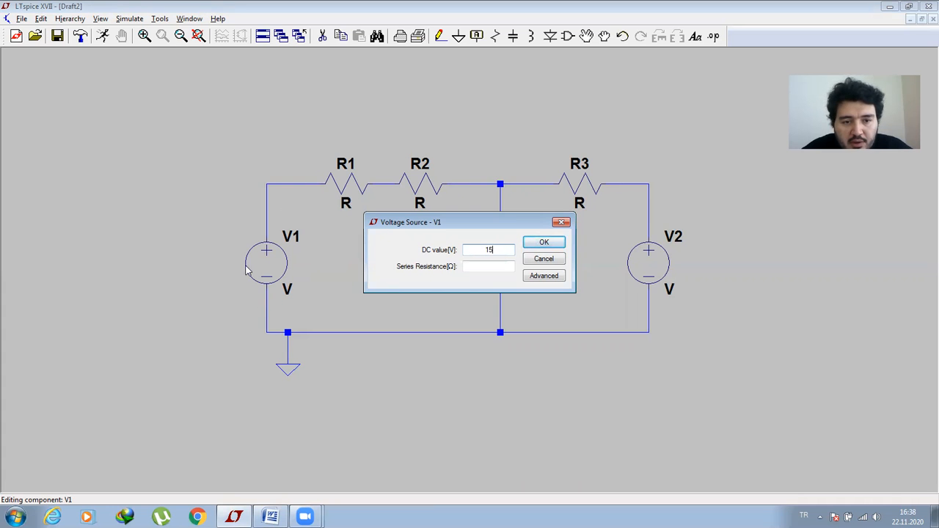
left_click(544, 242)
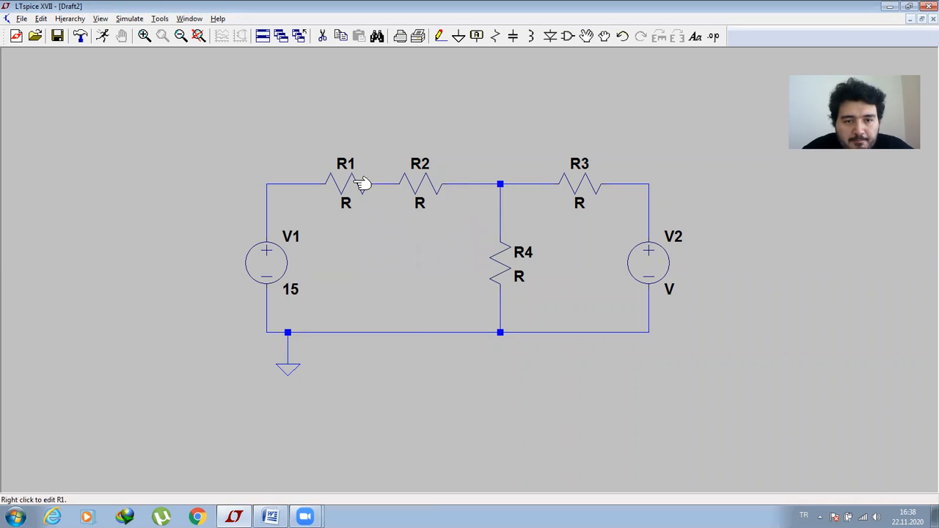
right_click(349, 182)
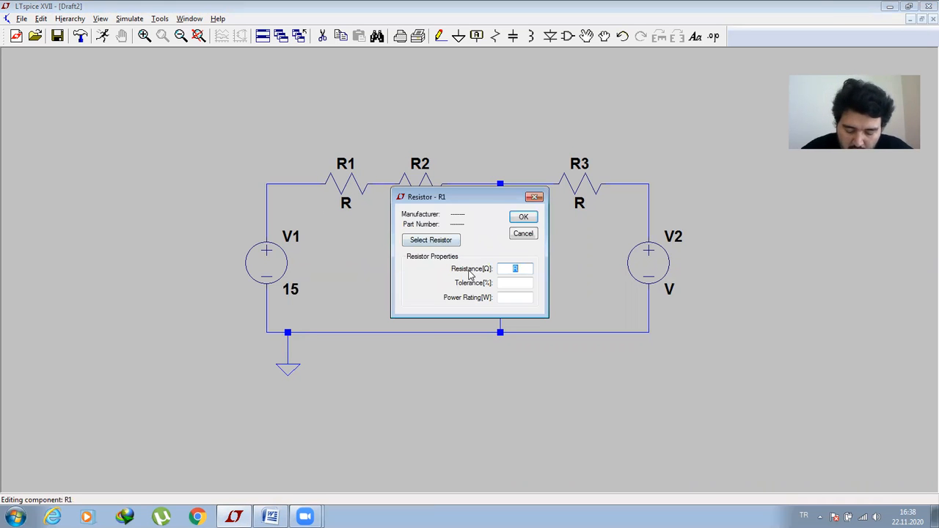
type("100")
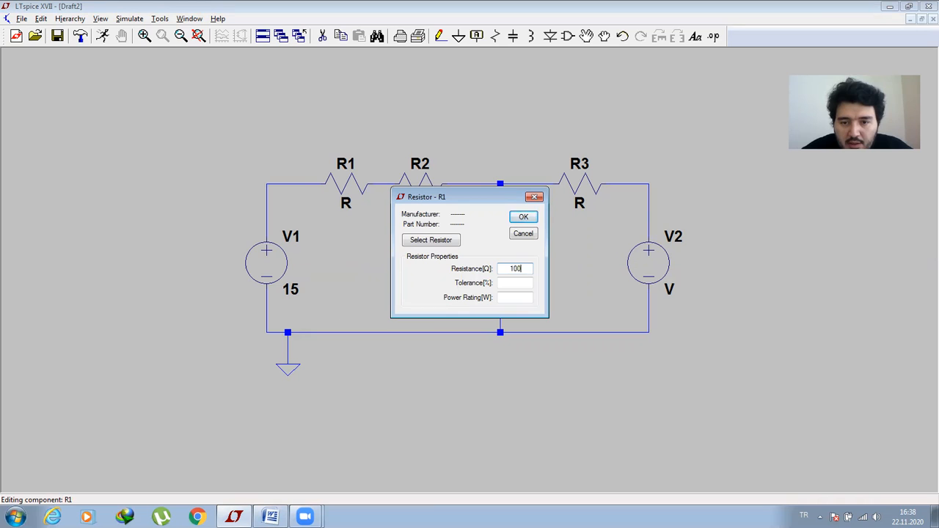
left_click(523, 216)
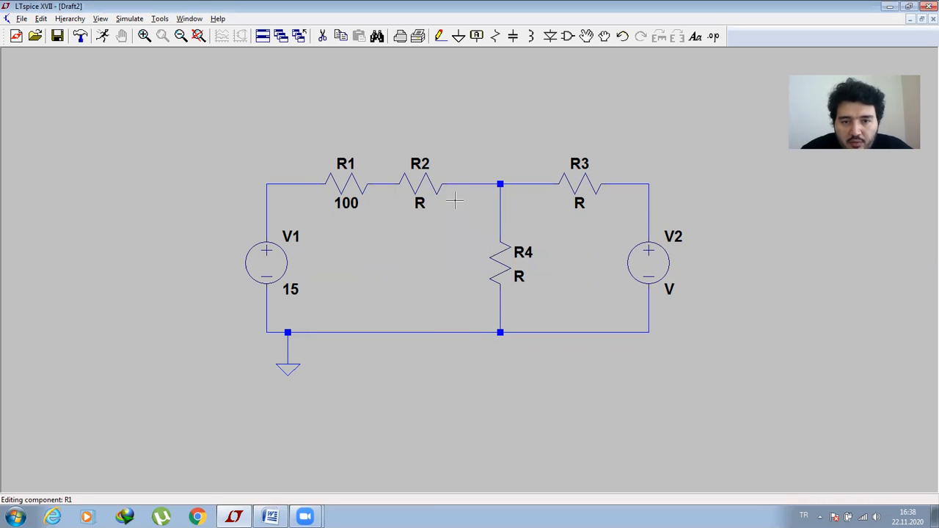
Step: Set resistor R2 to 1k and resistor R3 to 250 Ω
right_click(423, 181)
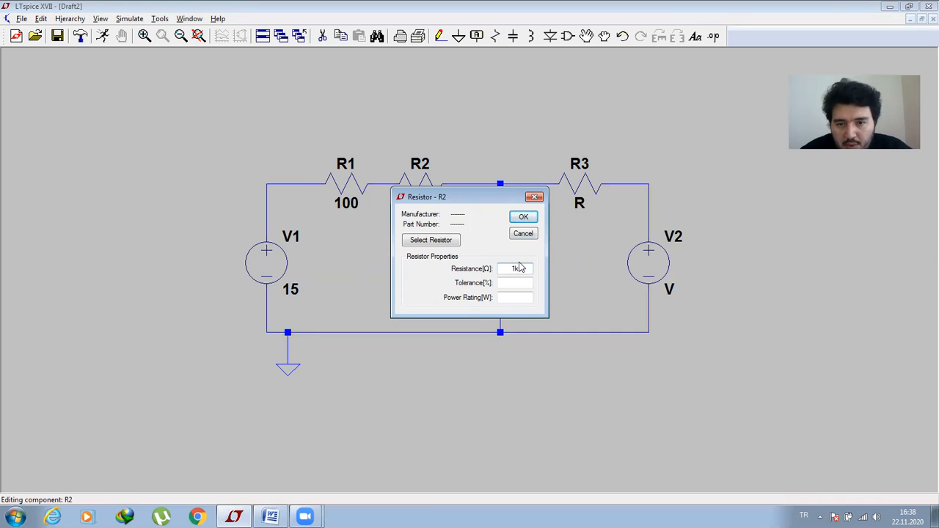
left_click(521, 216)
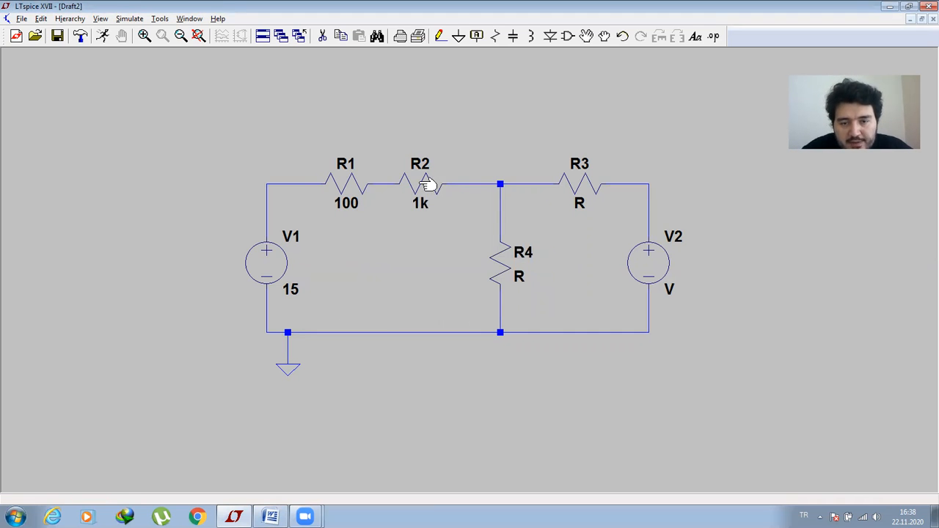
right_click(579, 184)
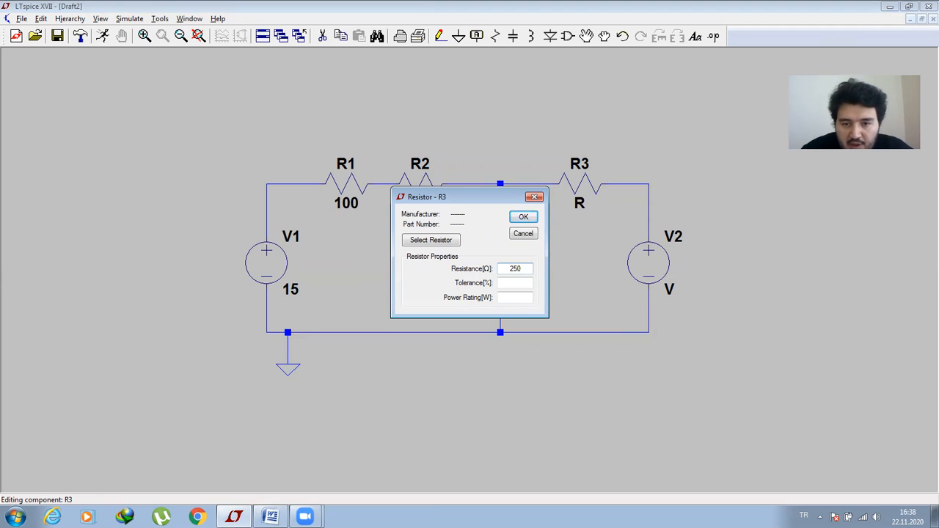
left_click(523, 217)
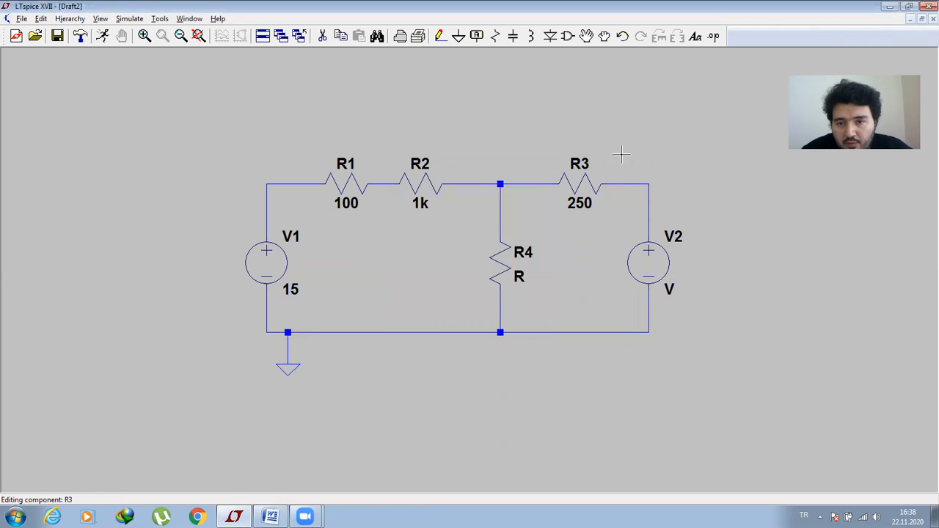
Step: Set the DC value of voltage source V2 to 5 V
right_click(653, 270)
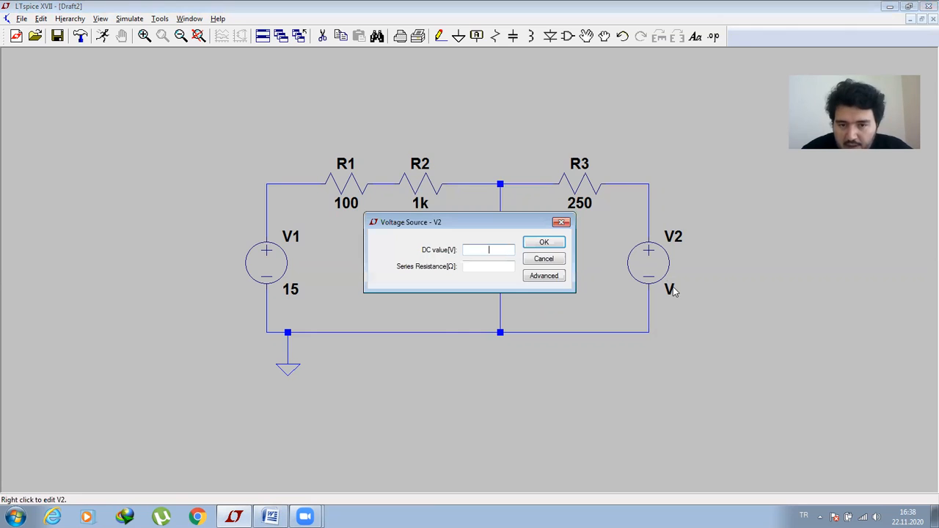
type("5")
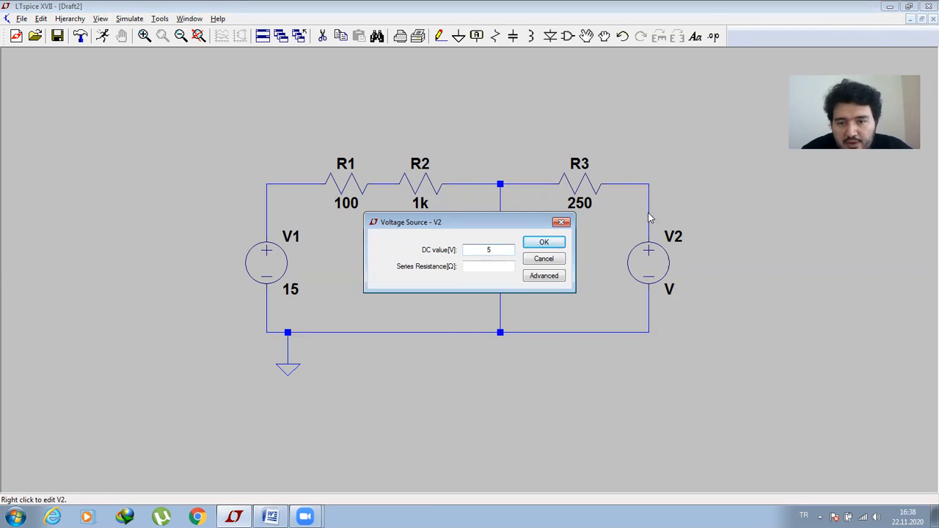
left_click(550, 242)
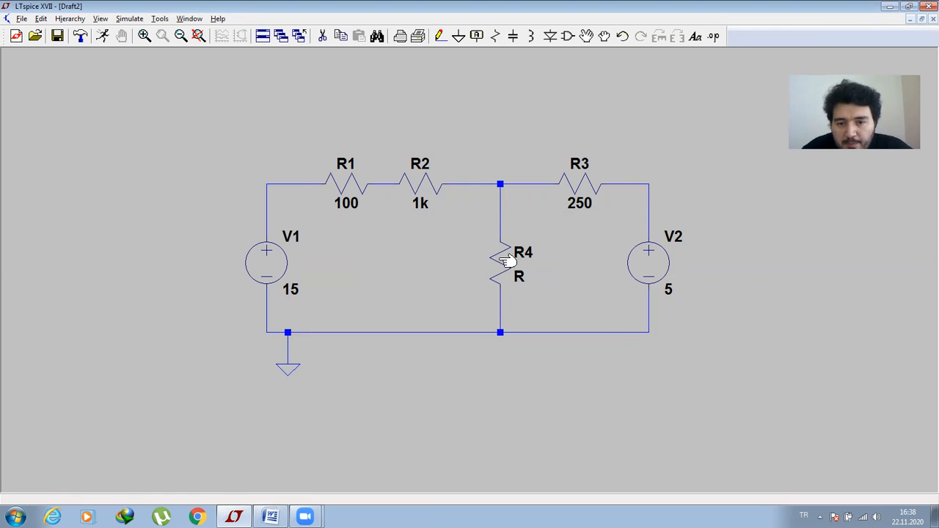
Step: Delete resistor R4 from the middle branch, leaving its two terminals open
left_click(322, 36)
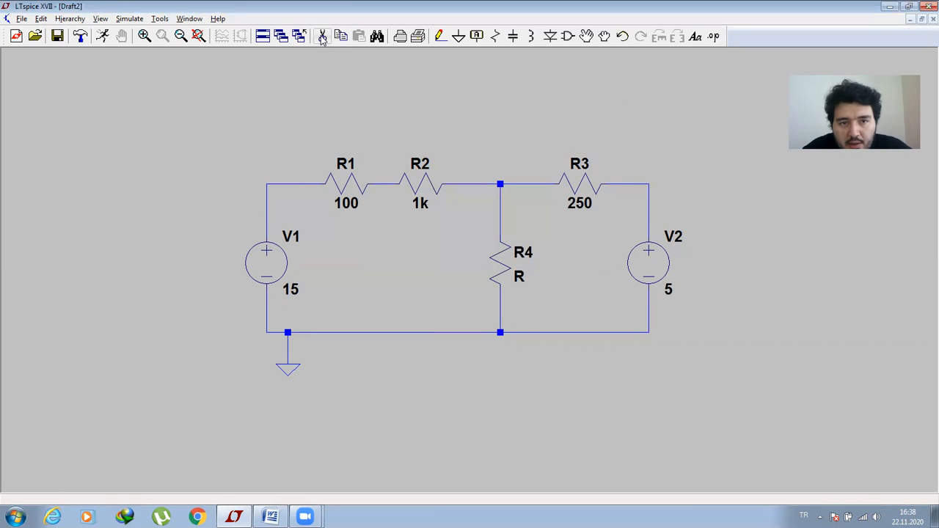
left_click(499, 258)
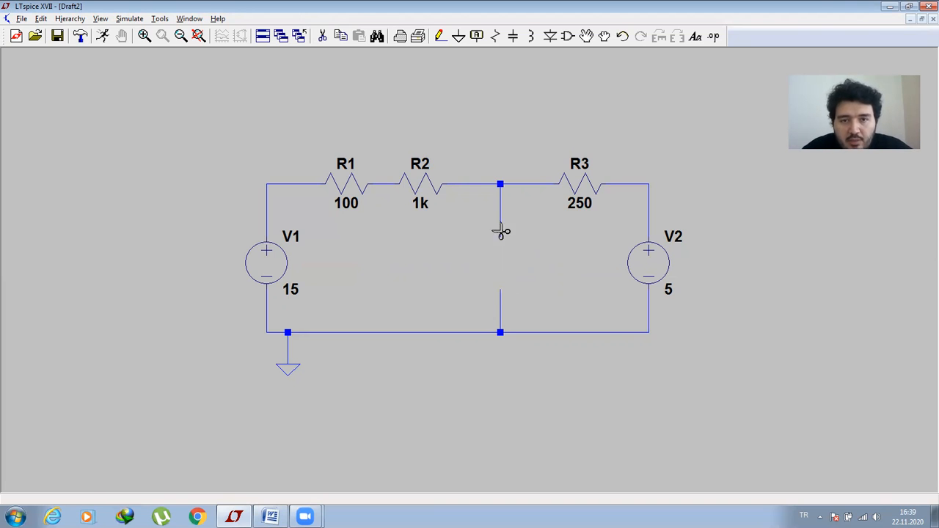
key("Escape")
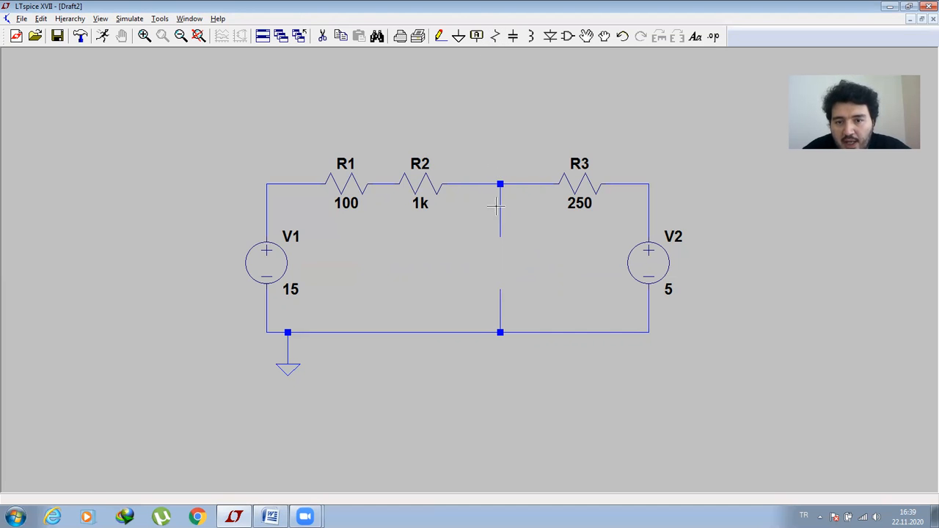
Step: Label the upper open terminal of the middle branch as net a, checking the terminal naming in the Word experiment sheet
left_click(476, 36)
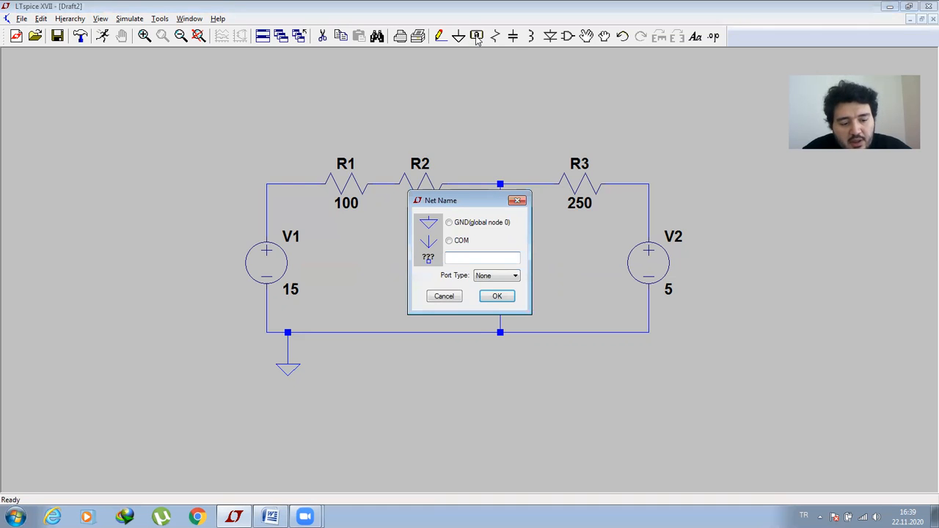
type("a")
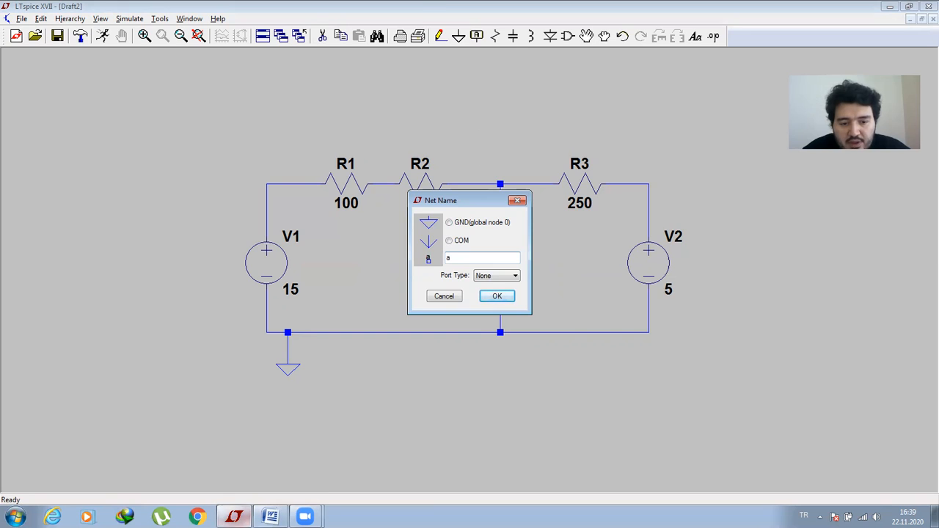
left_click(270, 516)
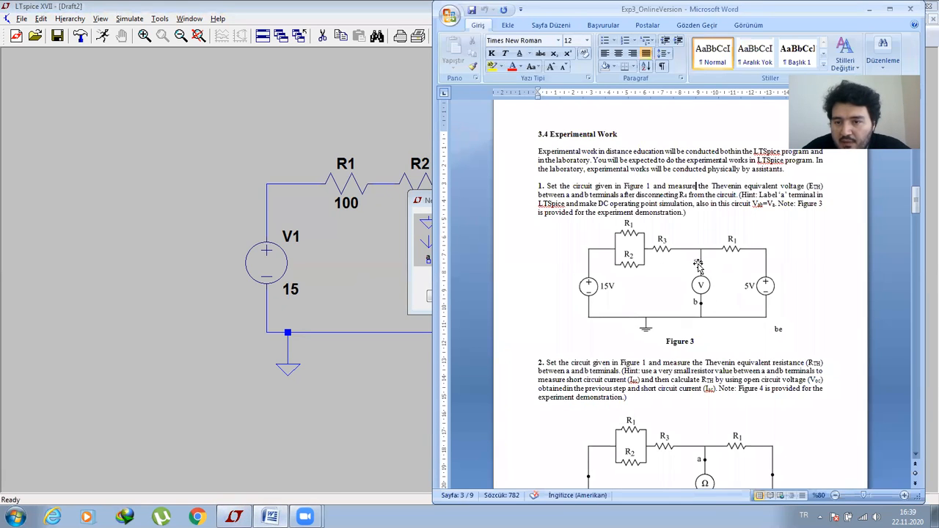
left_click(869, 9)
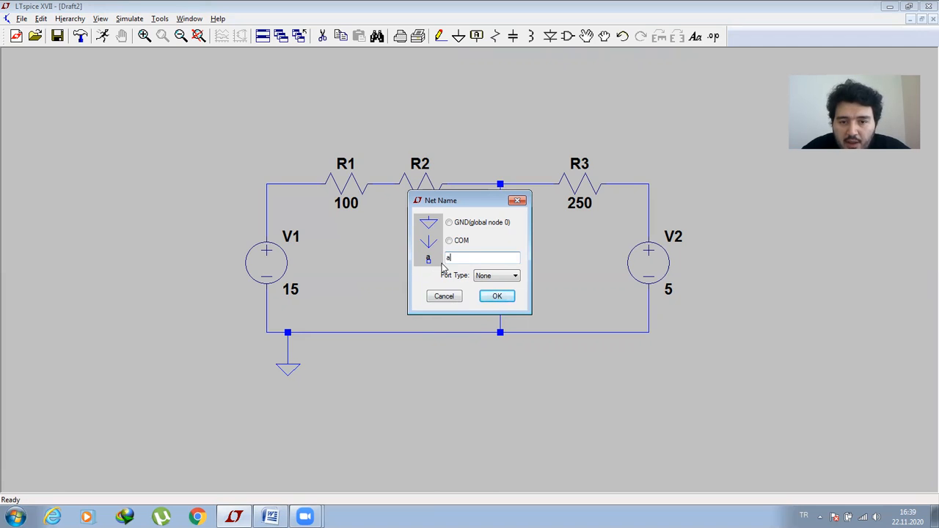
left_click(496, 296)
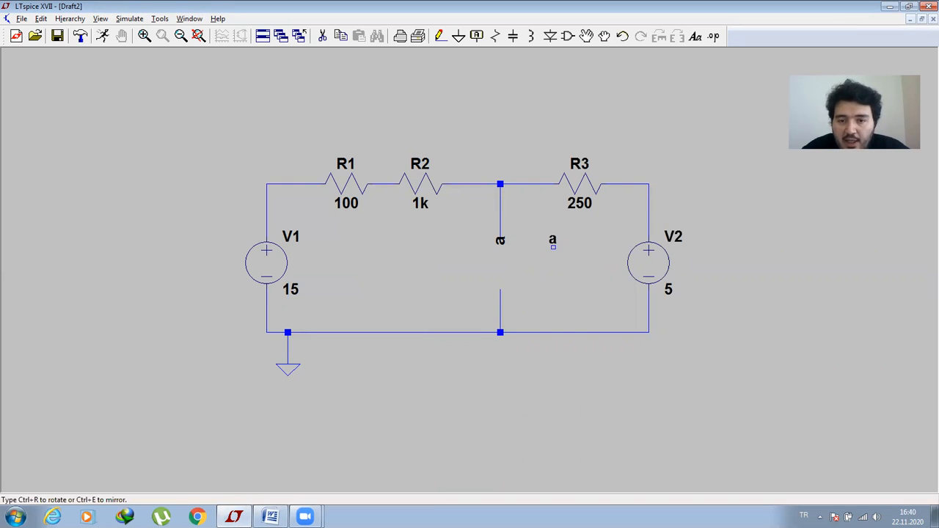
key("Escape")
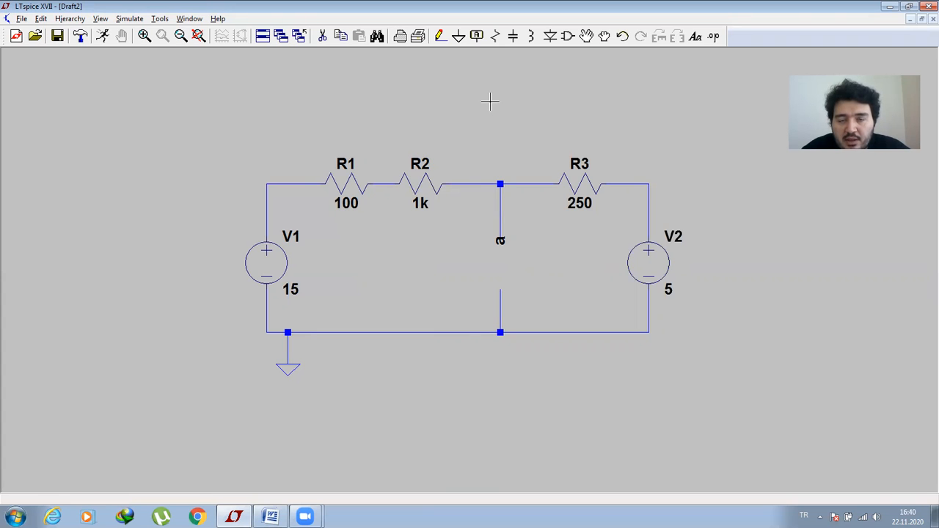
Step: Label the lower open terminal of the middle branch as net b, with the label rotated to follow the wire
left_click(477, 36)
type("b")
left_click(497, 296)
key("ctrl+r")
left_click(500, 290)
key("Escape")
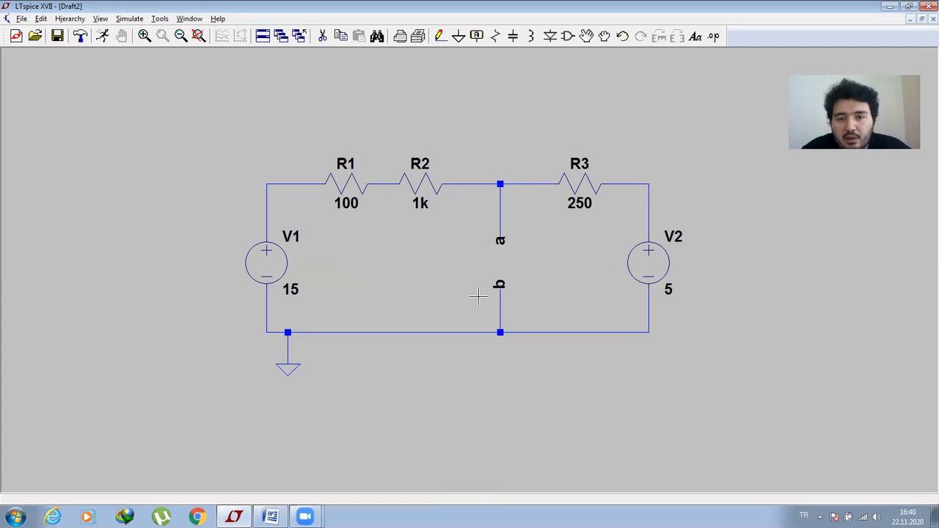
Step: Set up a DC operating point analysis (.op) and run the simulation
left_click(104, 37)
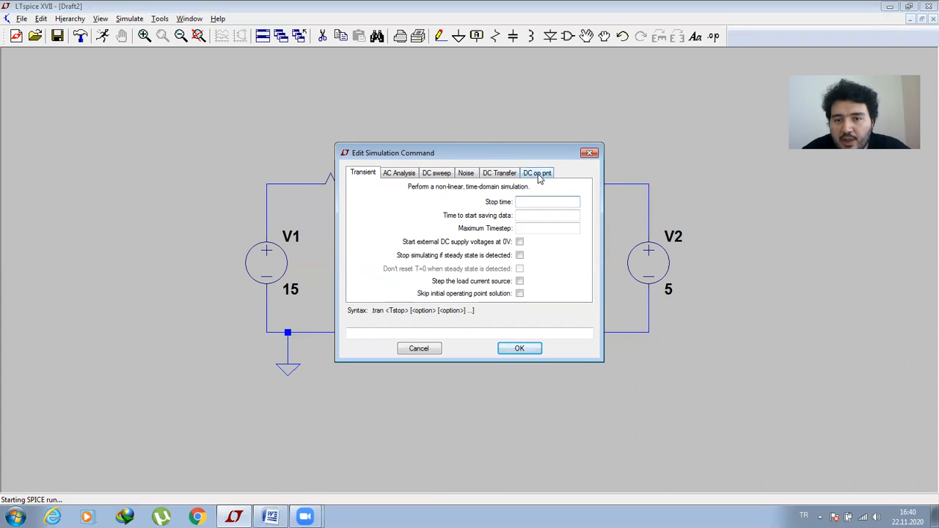
left_click(539, 175)
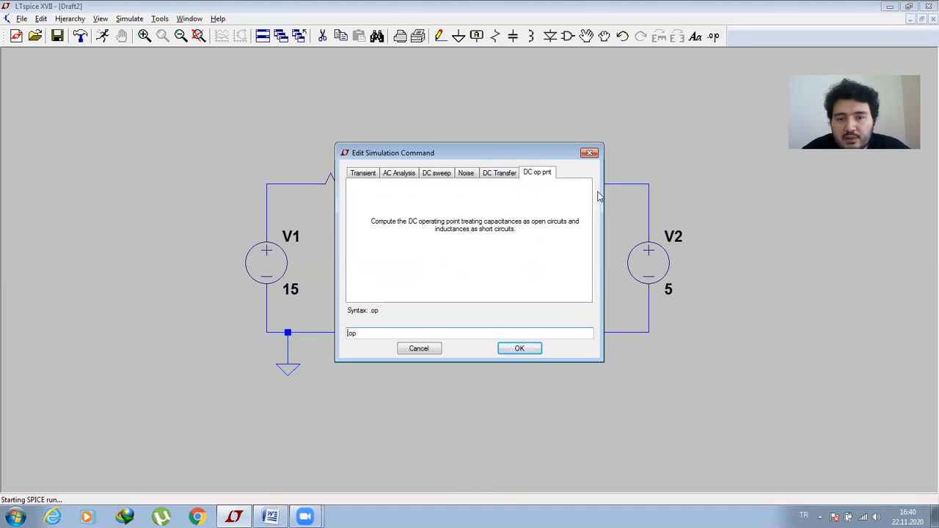
left_click(519, 350)
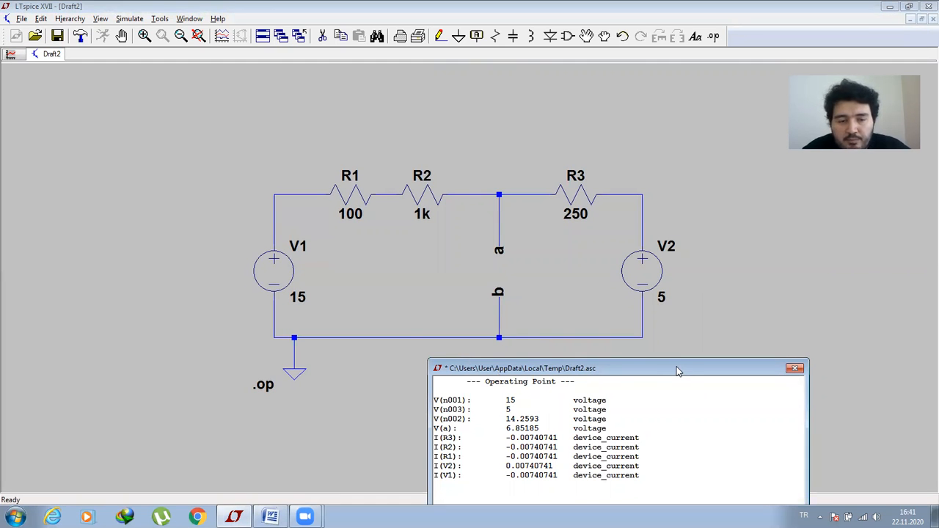
Step: Move the operating point results clear of terminals a and b, examine the V(a) line, and close the results
left_click_drag(678, 372, 277, 157)
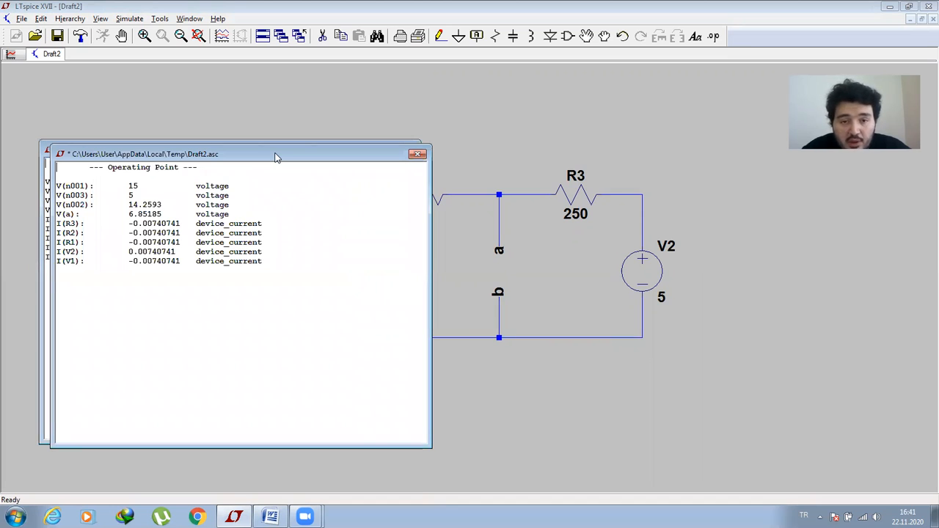
left_click_drag(277, 157, 230, 130)
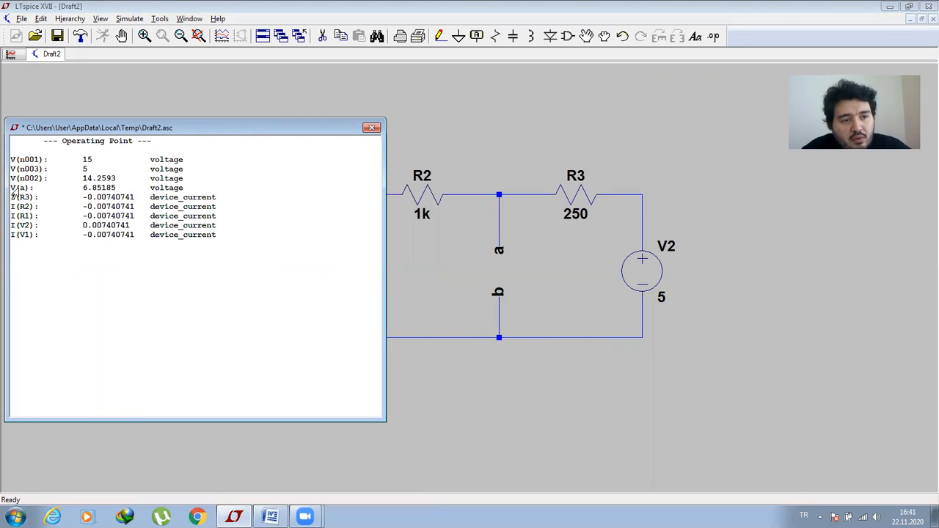
left_click_drag(12, 188, 188, 188)
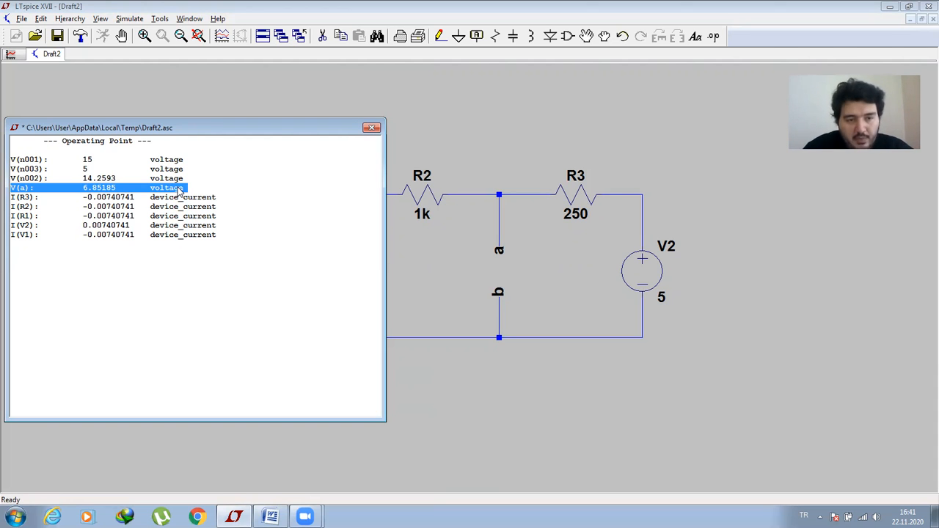
left_click(372, 128)
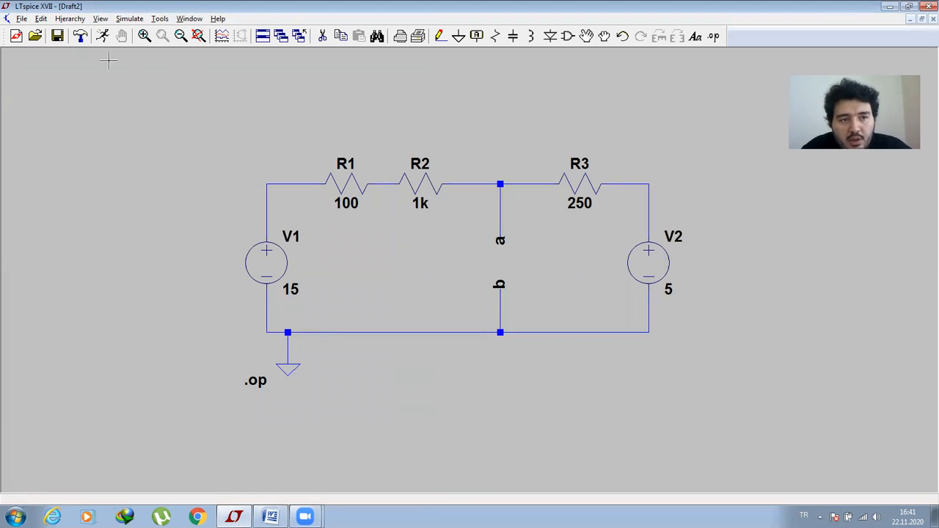
Step: Rerun the operating point simulation, view the results beside source V1 and resistors R1 and R2, and close them
left_click(103, 36)
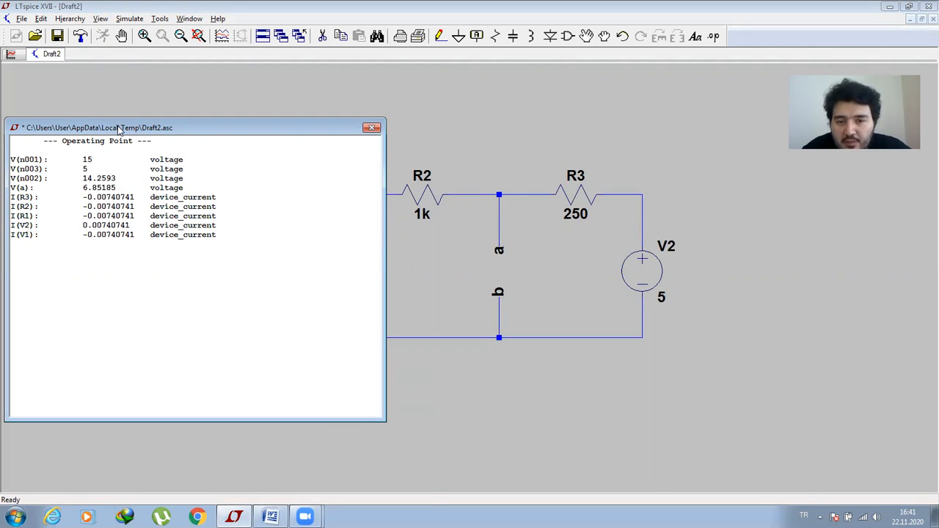
left_click_drag(120, 130, 673, 259)
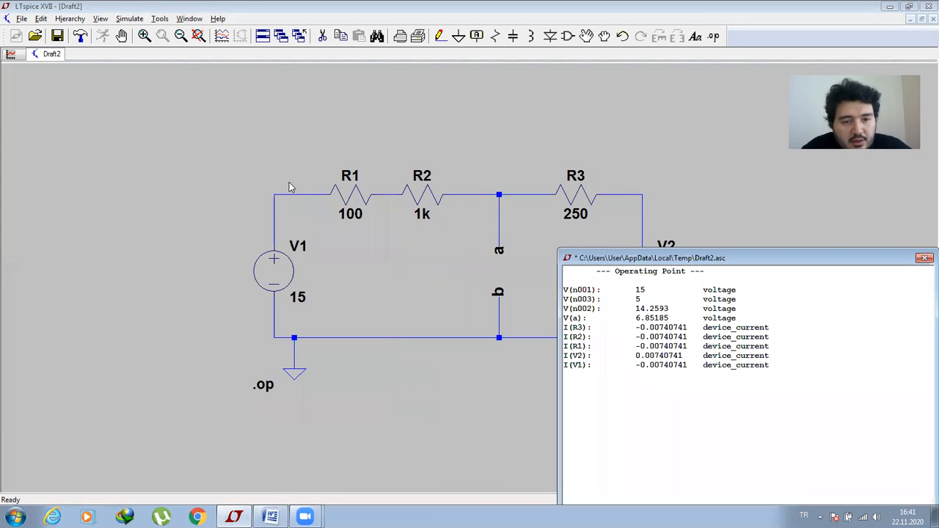
left_click(924, 258)
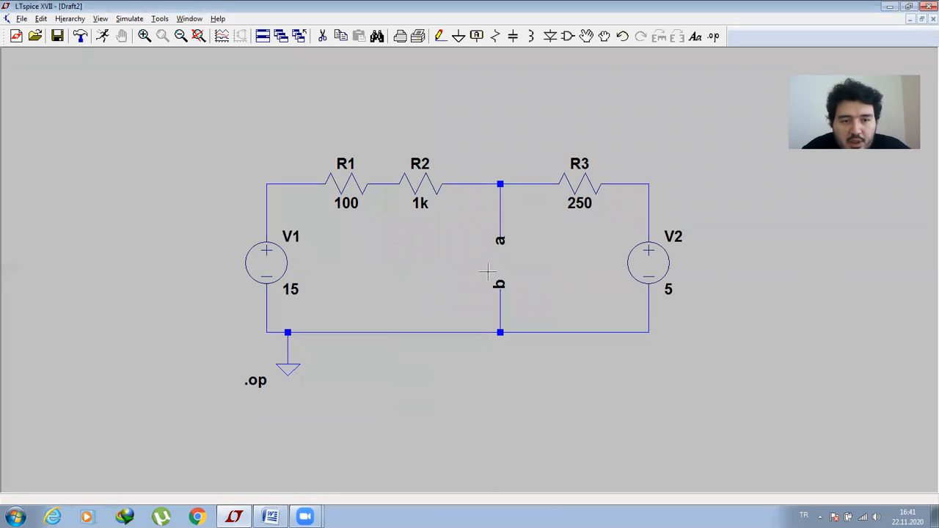
Step: Inspect the DC operating point voltages directly on the schematic at the V1 node, node a and the V2 node
mouse_move(270, 185)
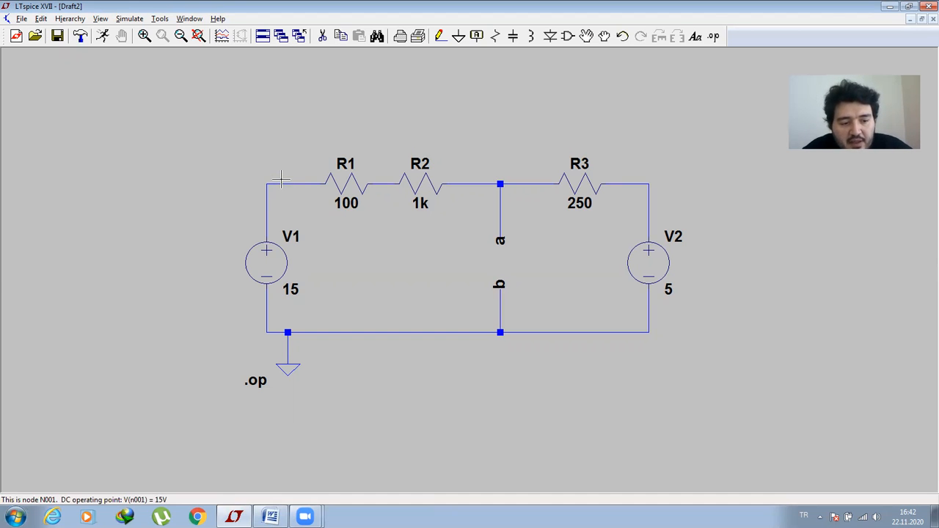
mouse_move(476, 184)
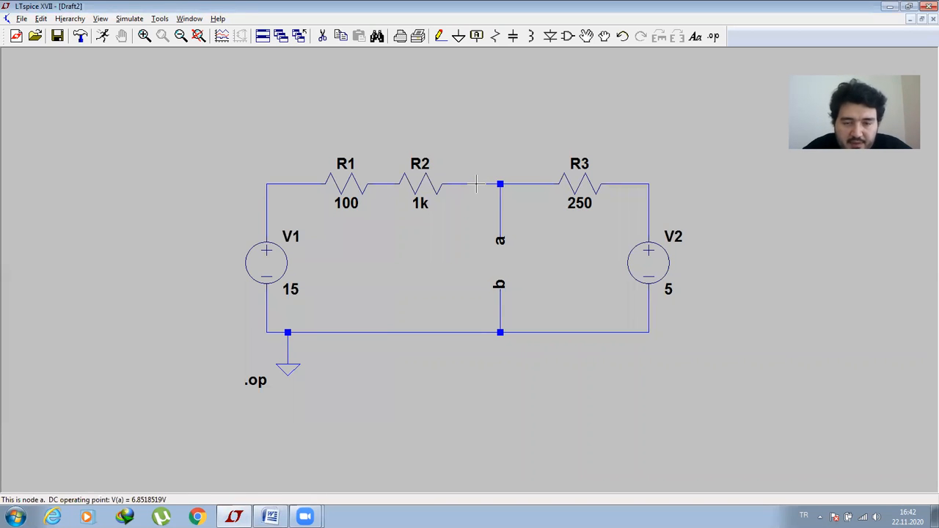
mouse_move(634, 185)
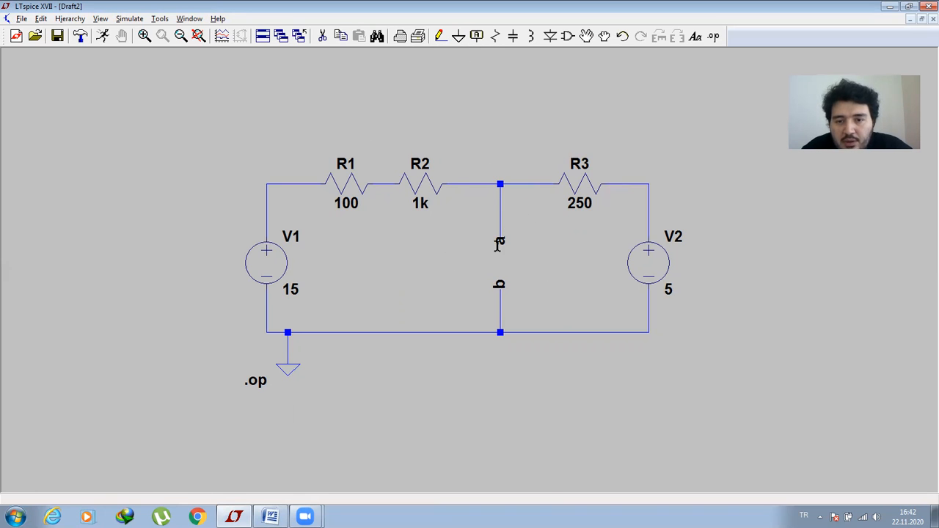
Step: Place a resistor between terminals a and b and set its resistance to 0.001 Ω
left_click(495, 36)
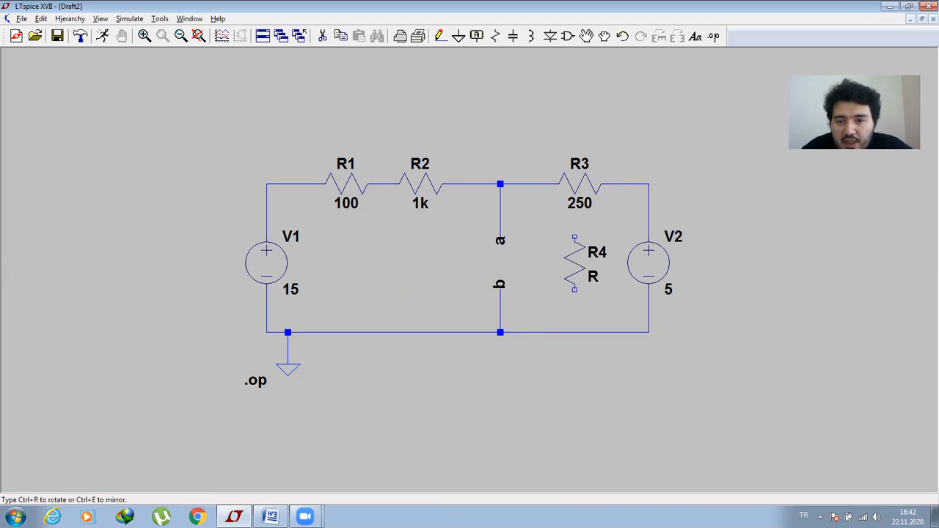
left_click(501, 263)
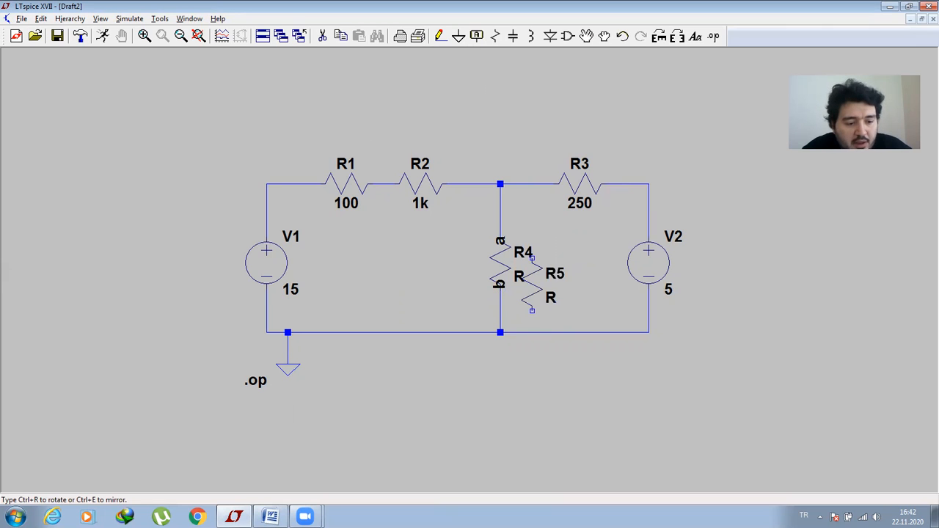
key("Escape")
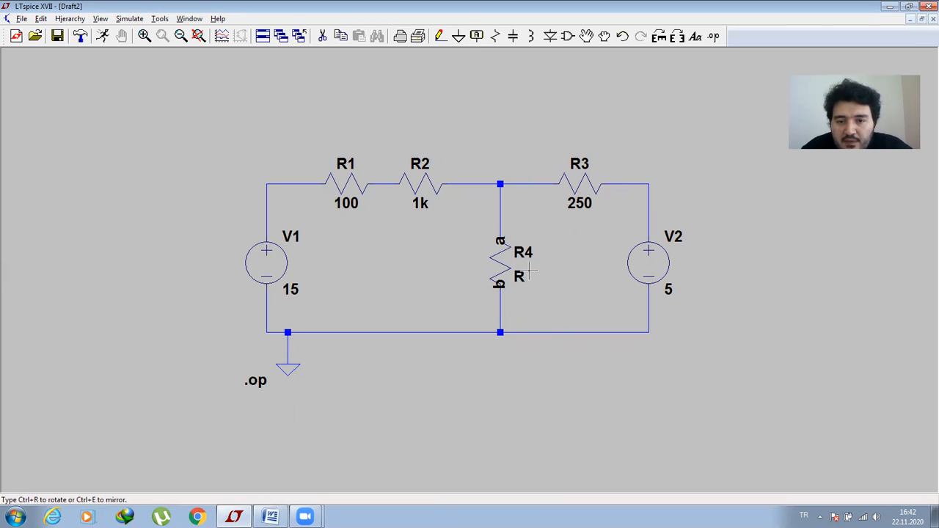
right_click(506, 266)
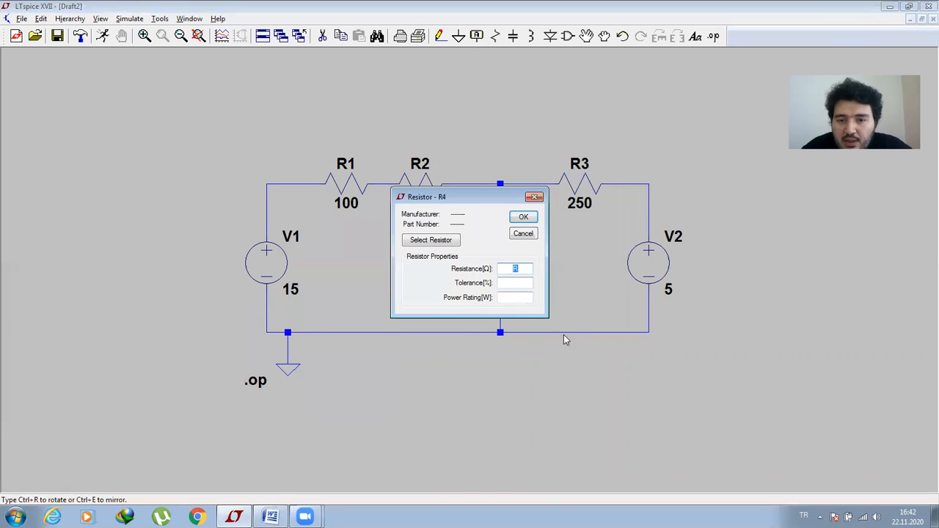
type("0.001")
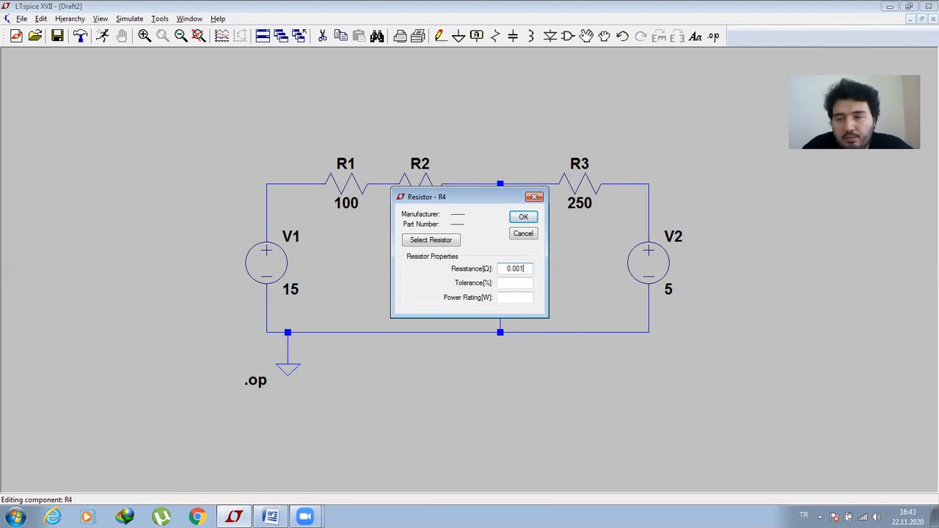
left_click(523, 217)
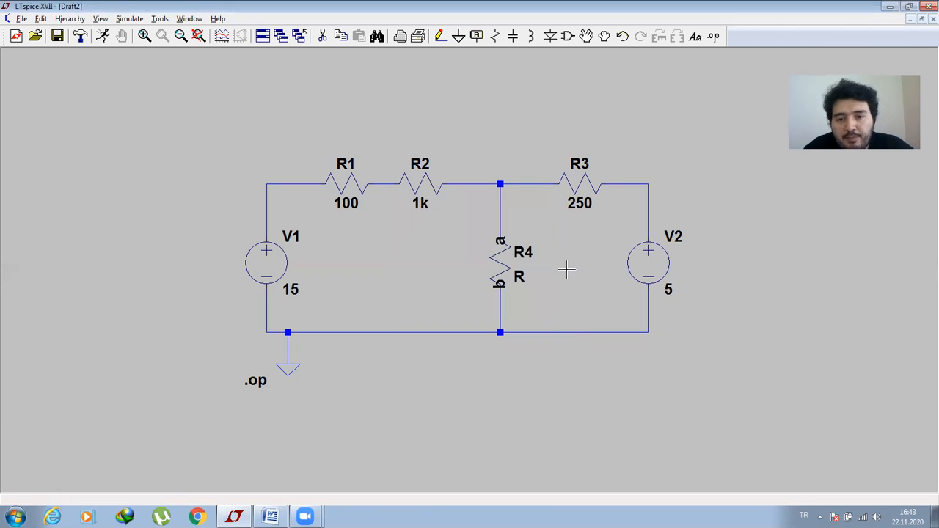
Step: Run the operating point simulation, examine the I(R4) short-circuit current line, and close the results
left_click(100, 38)
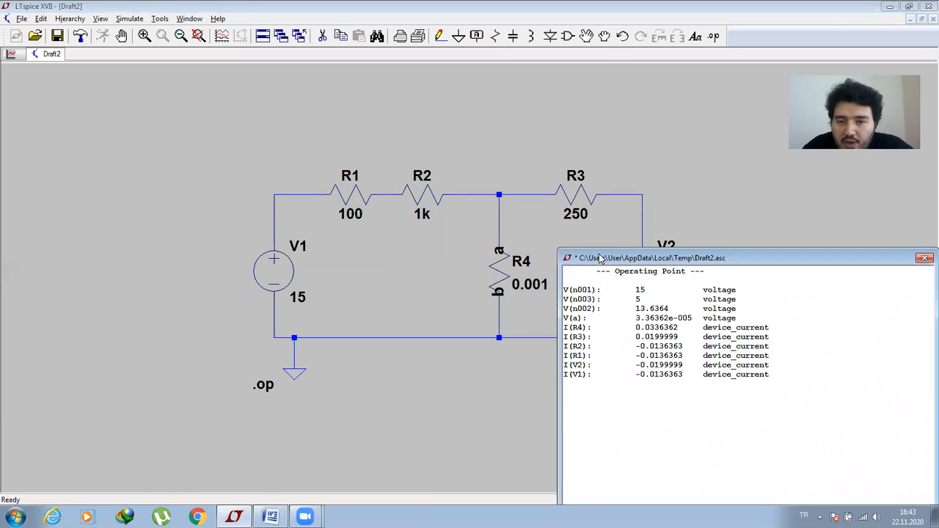
left_click_drag(600, 258, 657, 275)
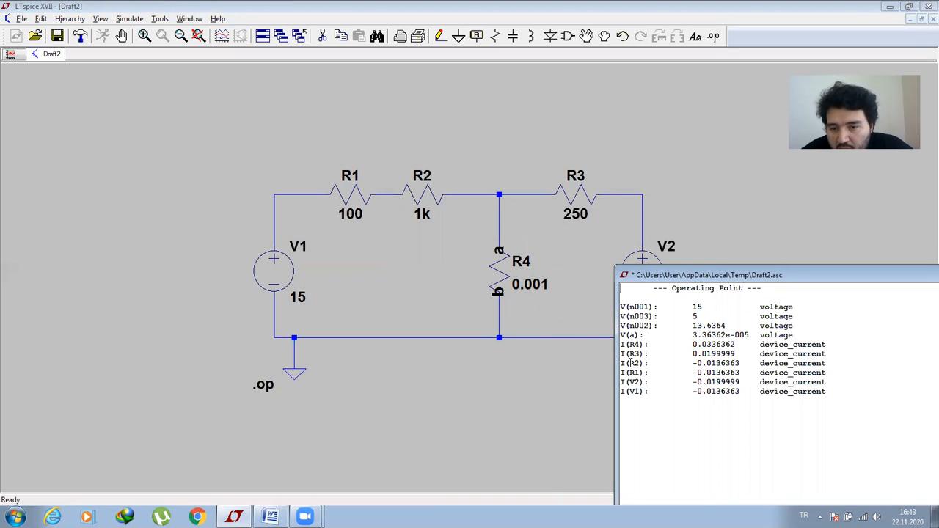
left_click_drag(622, 344, 832, 344)
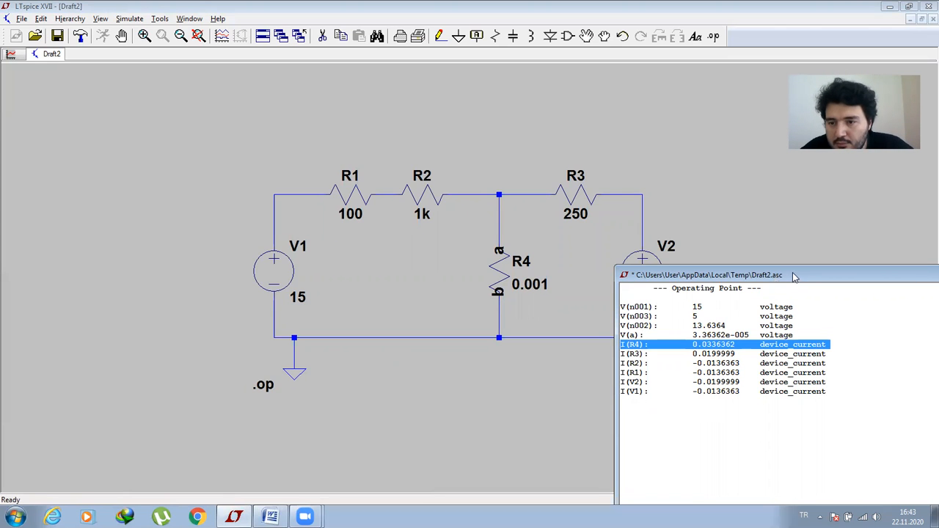
left_click_drag(923, 276, 732, 178)
left_click(791, 177)
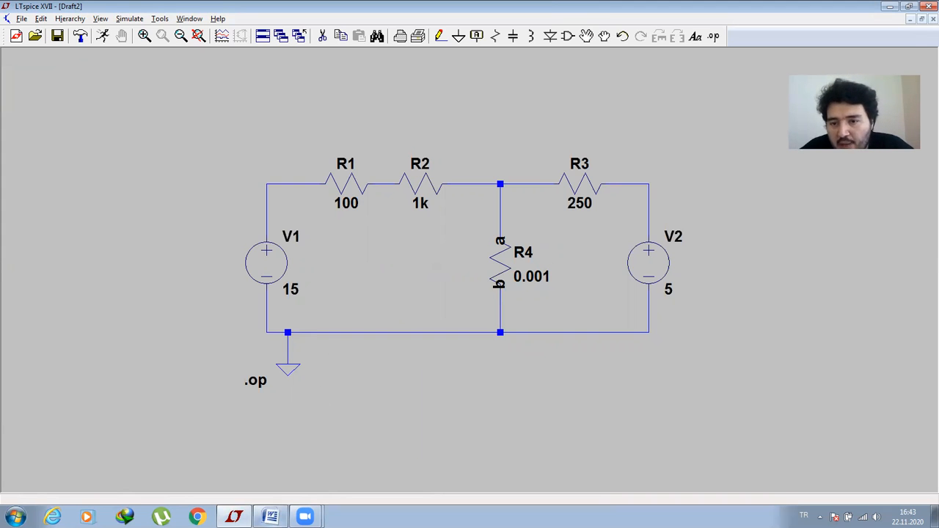
Step: Switch to the Exp3_OnlineVersion document in Word, read experimental tasks 1 to 3, and return to the LTspice schematic
key("alt+Tab")
scroll(802, 251, "down", 1)
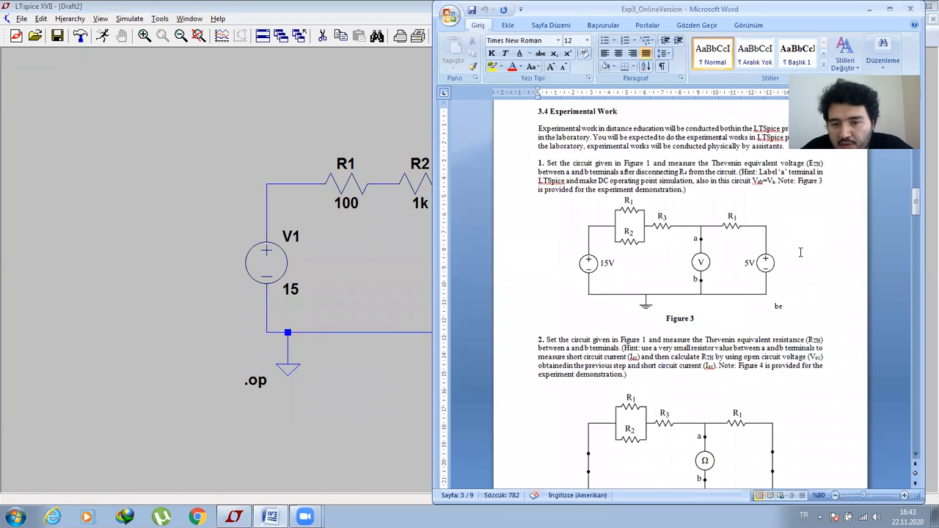
scroll(726, 206, "up", 2)
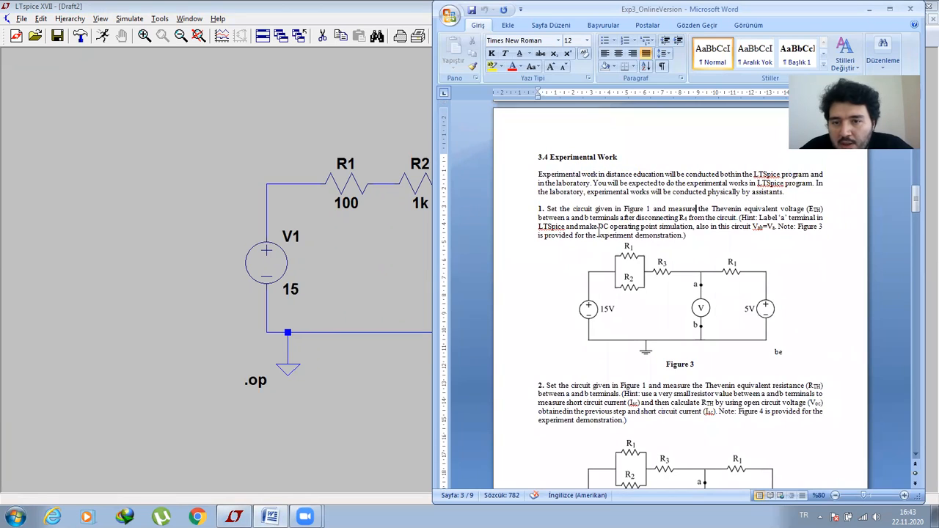
left_click(696, 210)
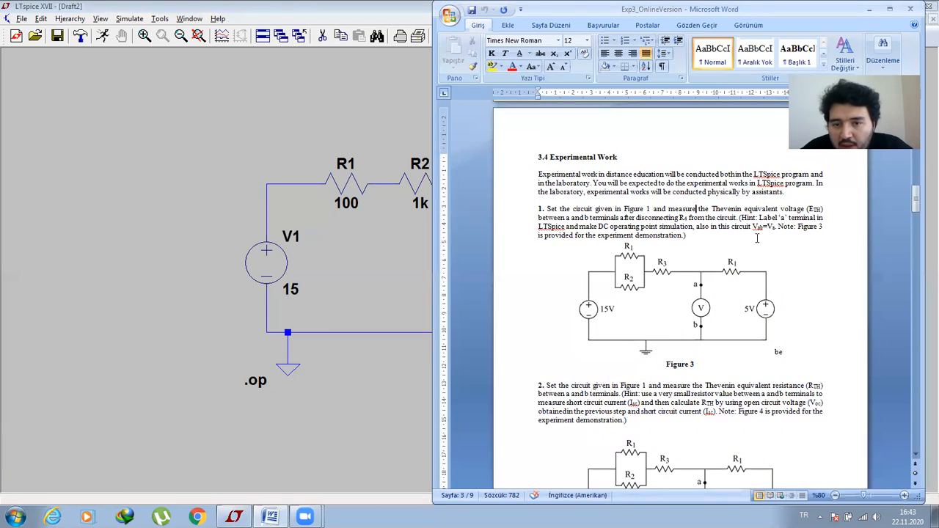
scroll(758, 237, "down", 5)
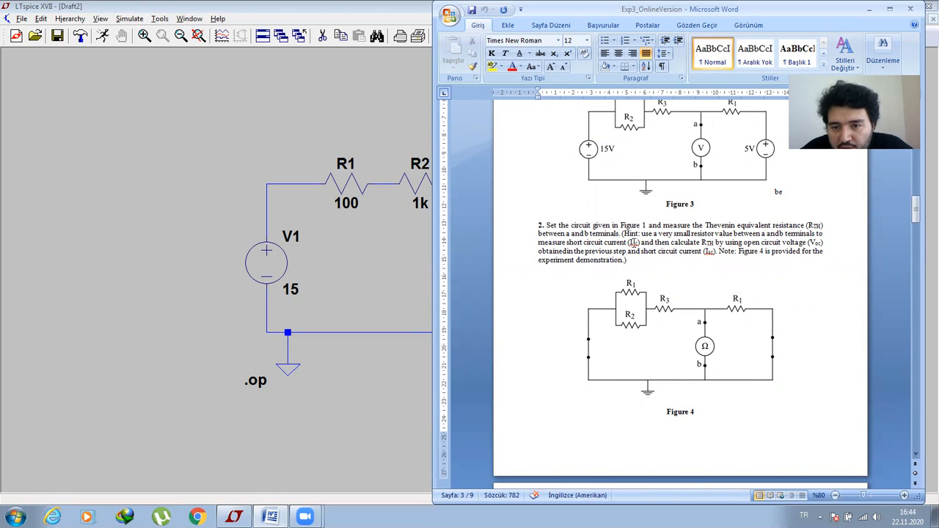
scroll(692, 251, "down", 6)
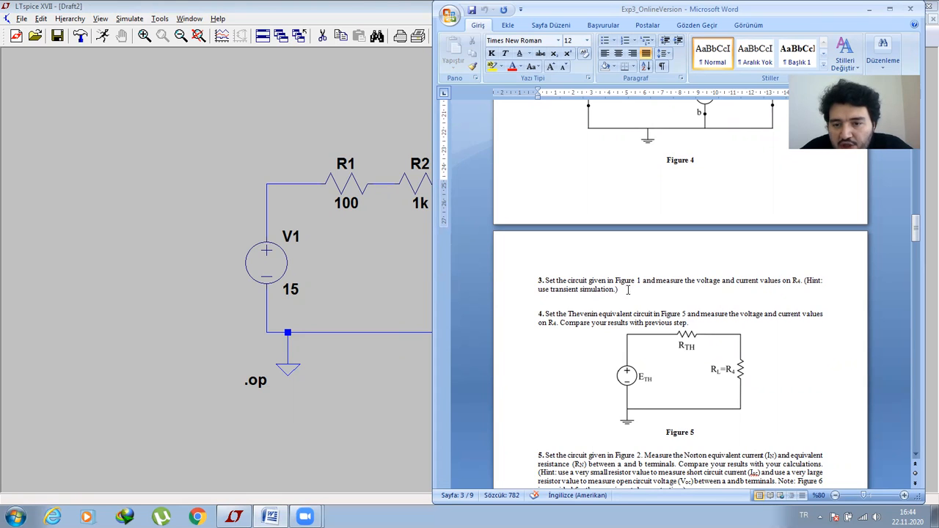
left_click(869, 8)
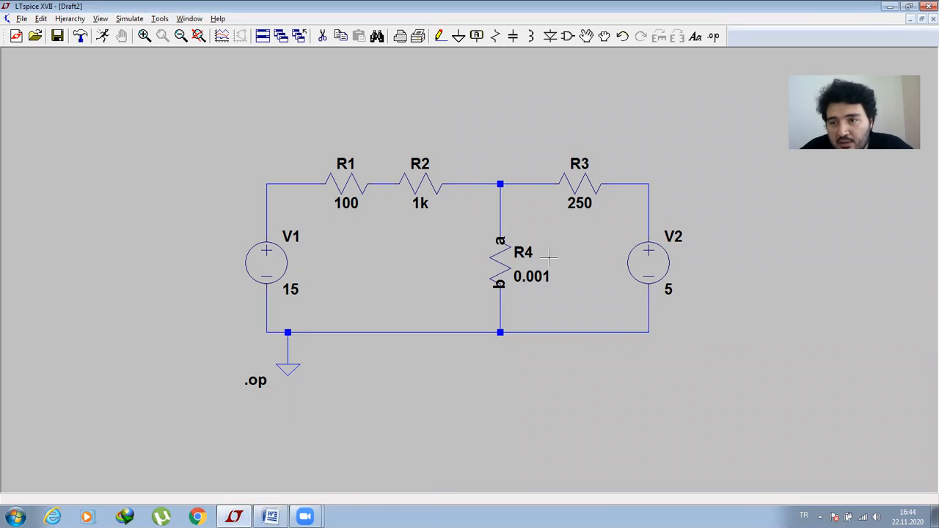
Step: Set the resistance of R4 to 1k
right_click(501, 263)
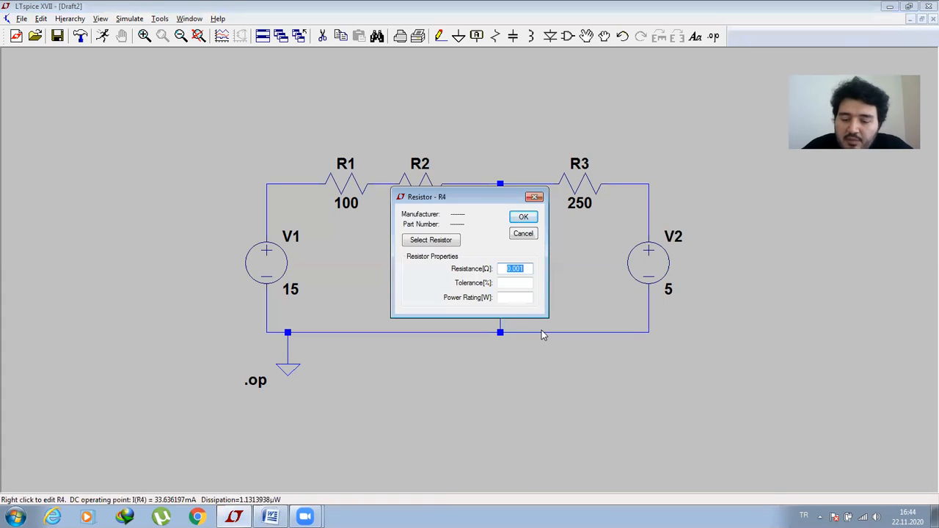
type("1k")
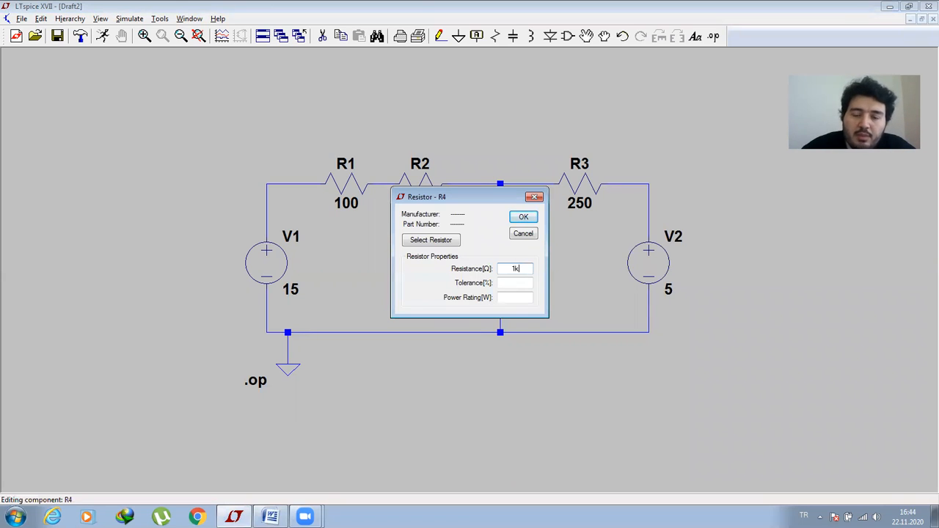
left_click(523, 217)
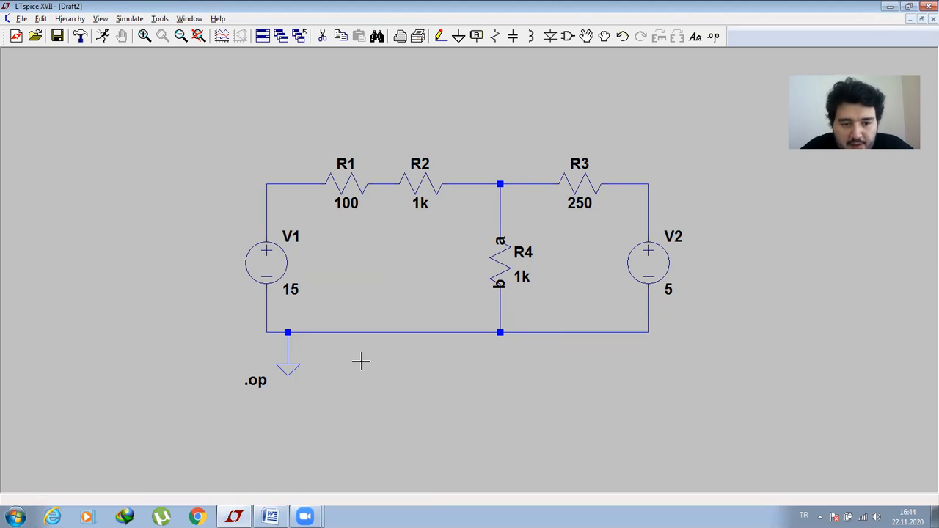
Step: Delete the .op directive from the schematic
left_click(322, 37)
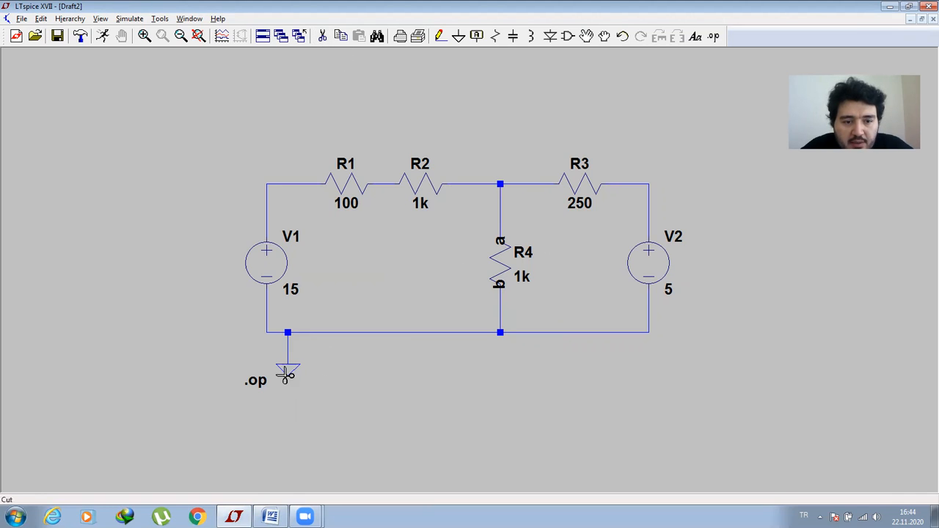
left_click(250, 381)
key("Escape")
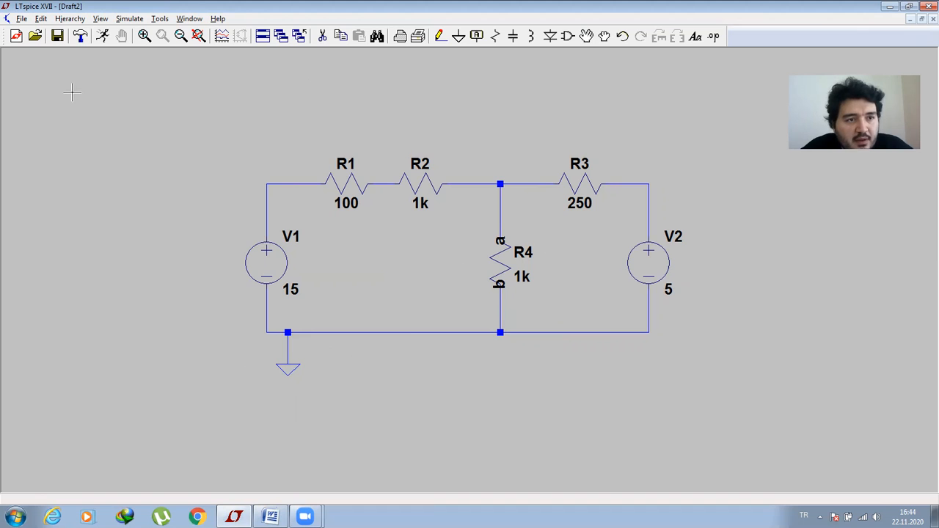
Step: Run a transient simulation with stop time 1, data saving from 0 and a maximum timestep of 0.001
left_click(103, 36)
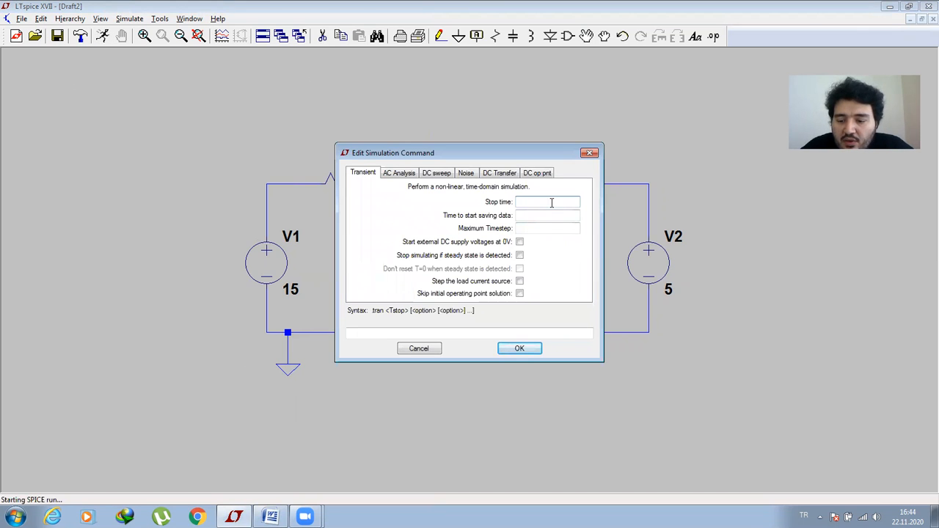
type("1 ")
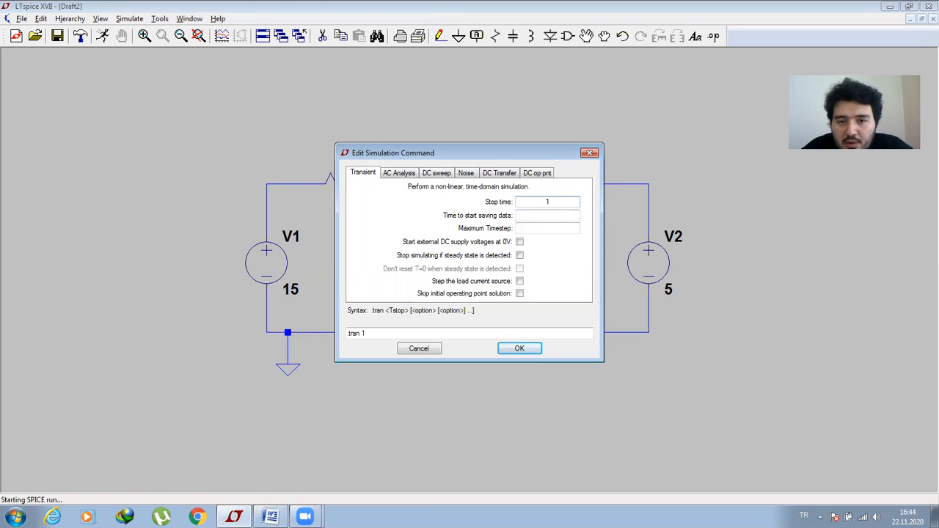
type("0")
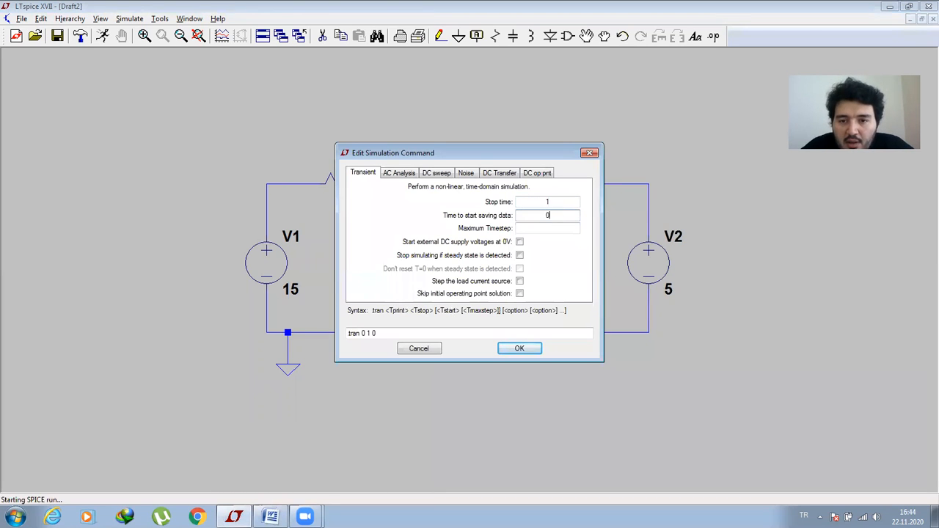
left_click(551, 230)
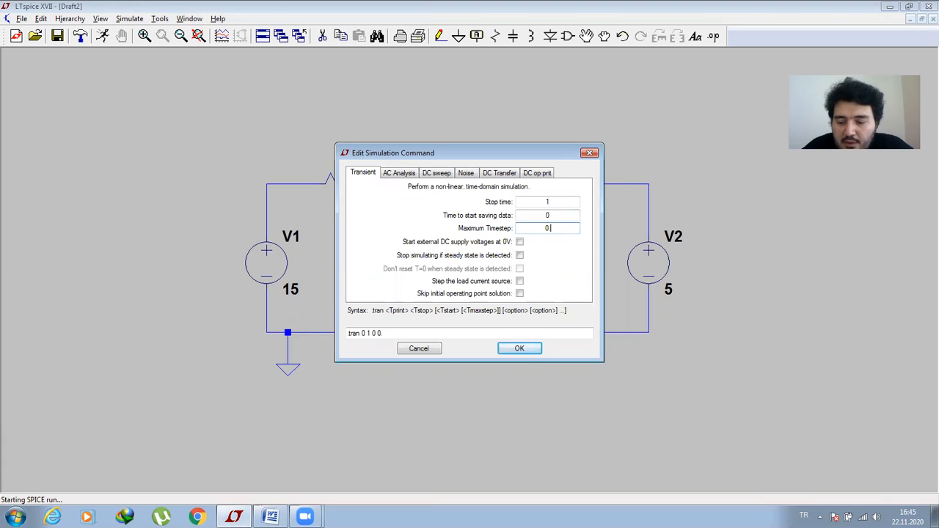
type("0.001")
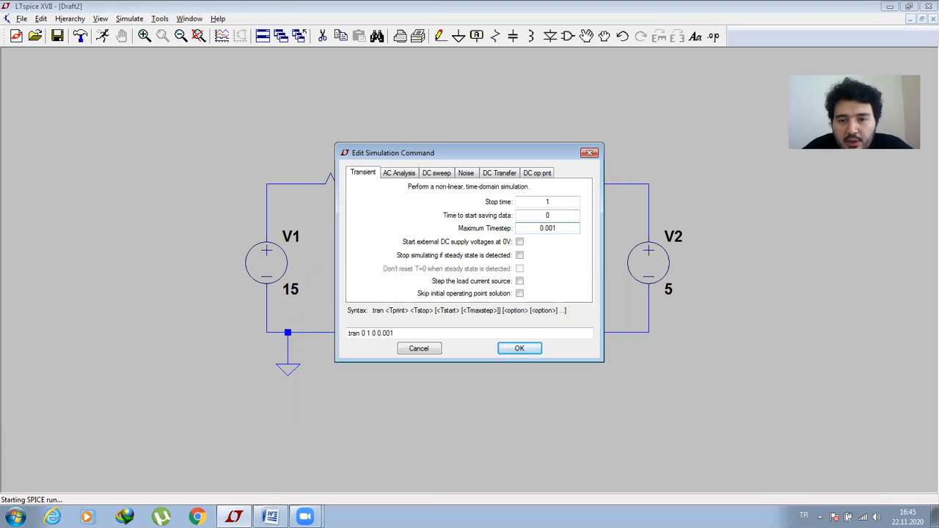
left_click(519, 349)
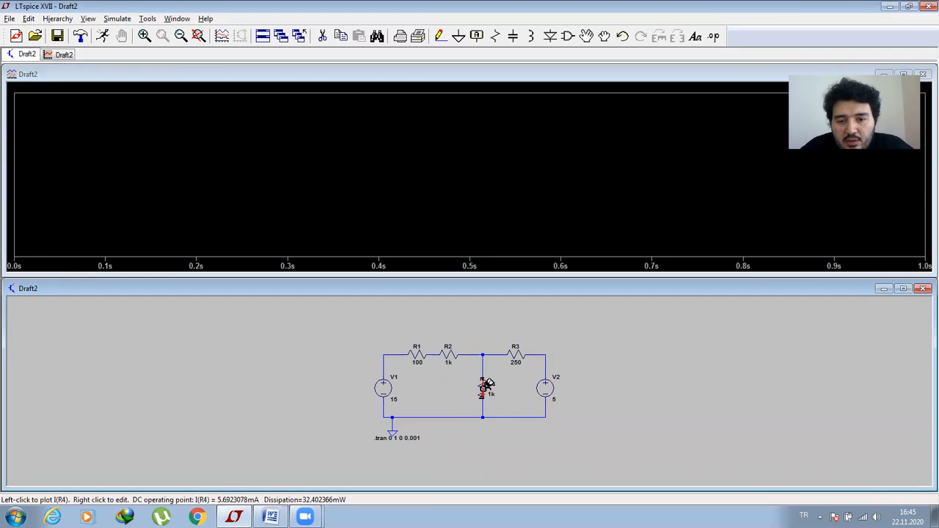
Step: Plot the current through R4 and the voltage at node a
left_click(486, 384)
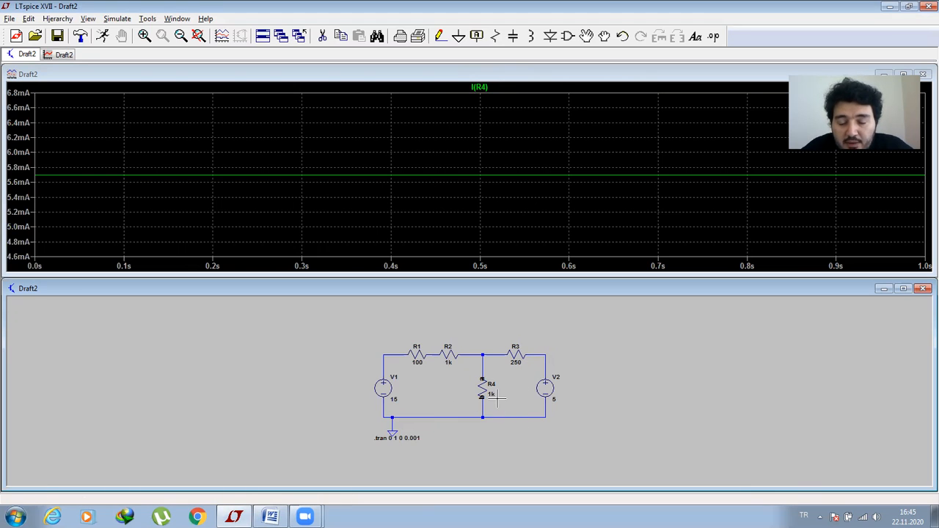
left_click(485, 358)
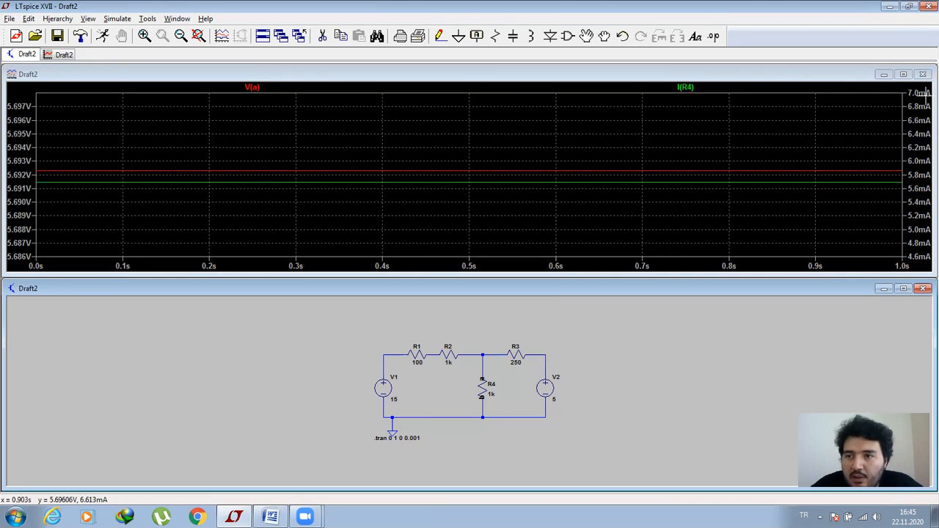
Step: Close the waveform plot and enlarge the schematic window over the freed workspace
left_click(923, 74)
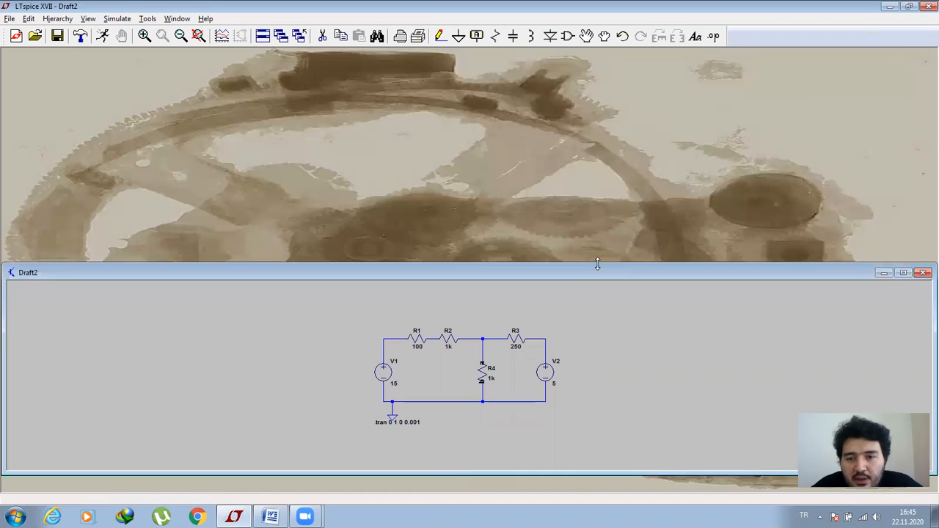
left_click_drag(597, 264, 597, 49)
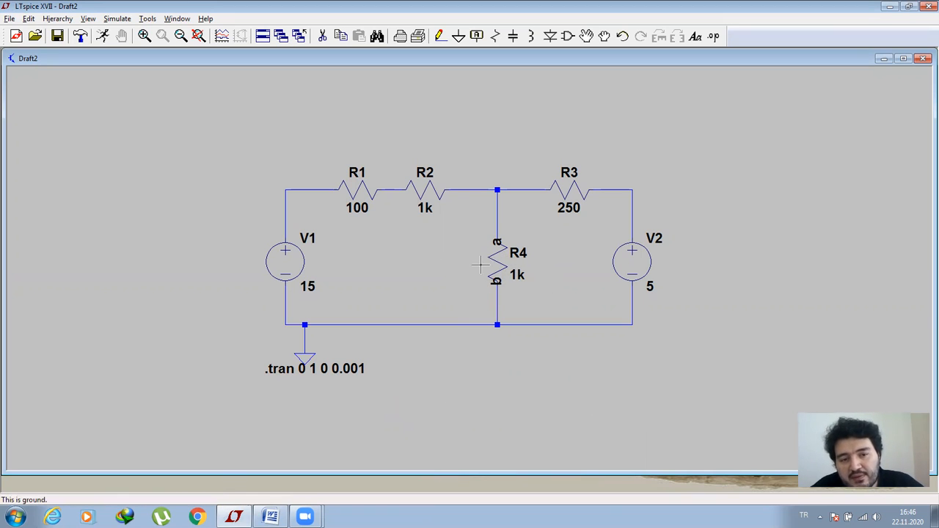
Step: Switch to the Word document, read task 4 with the Thevenin equivalent circuit in Figure 5, and return to LTspice
left_click(271, 516)
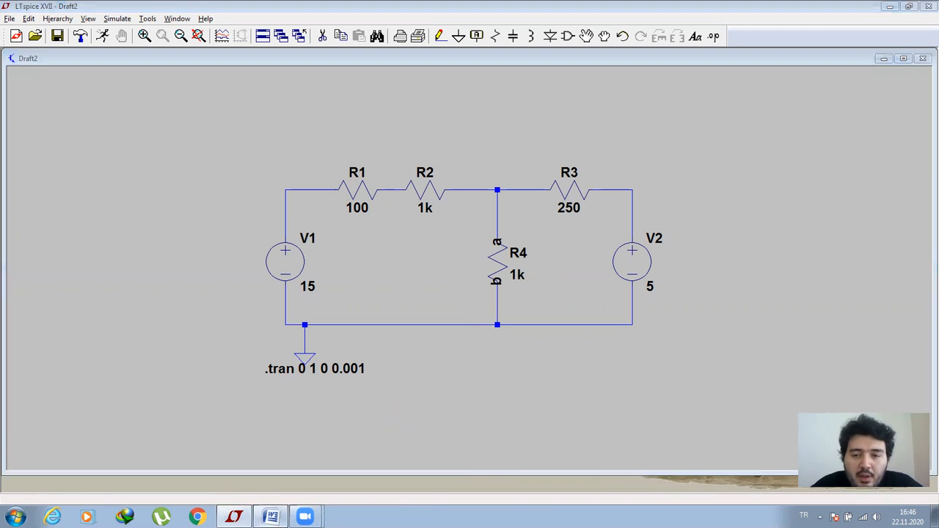
scroll(703, 264, "down", 3)
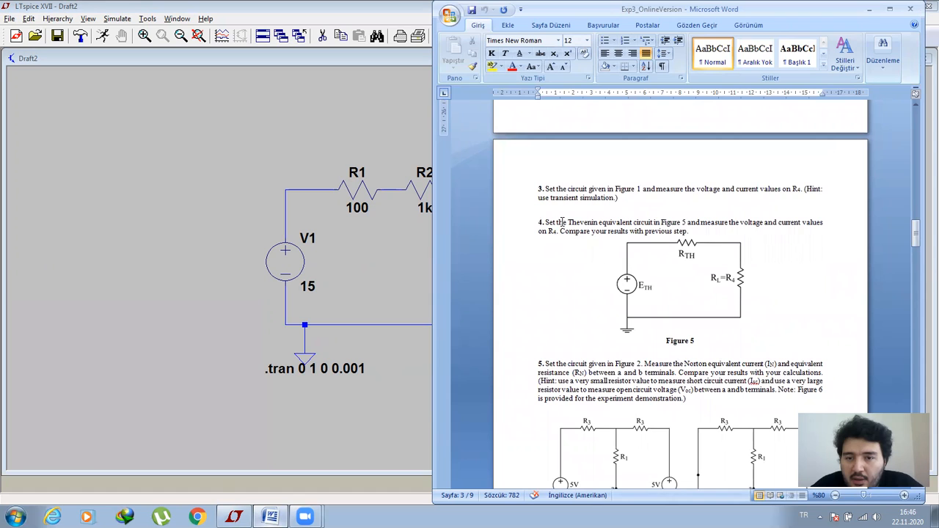
left_click(868, 9)
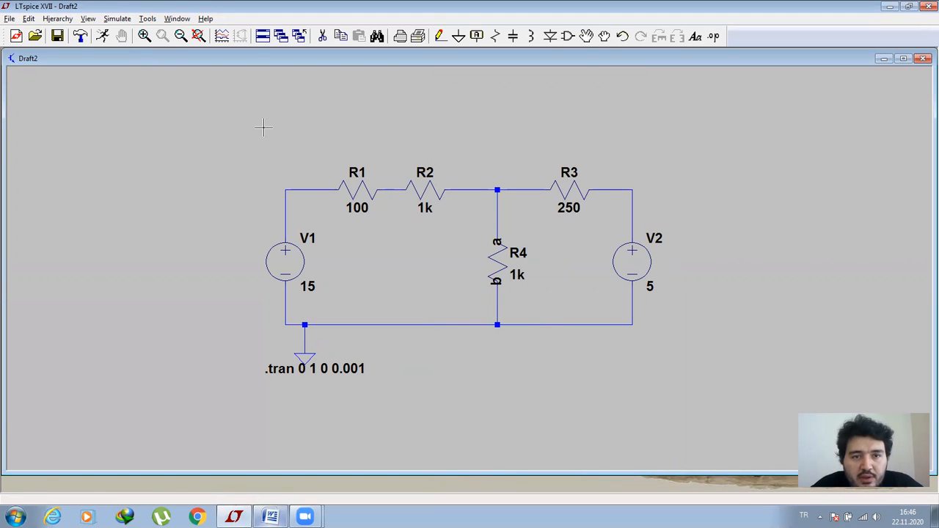
Step: Delete V2, R3, R2 and the wires of the V2 branch from the schematic
left_click(322, 36)
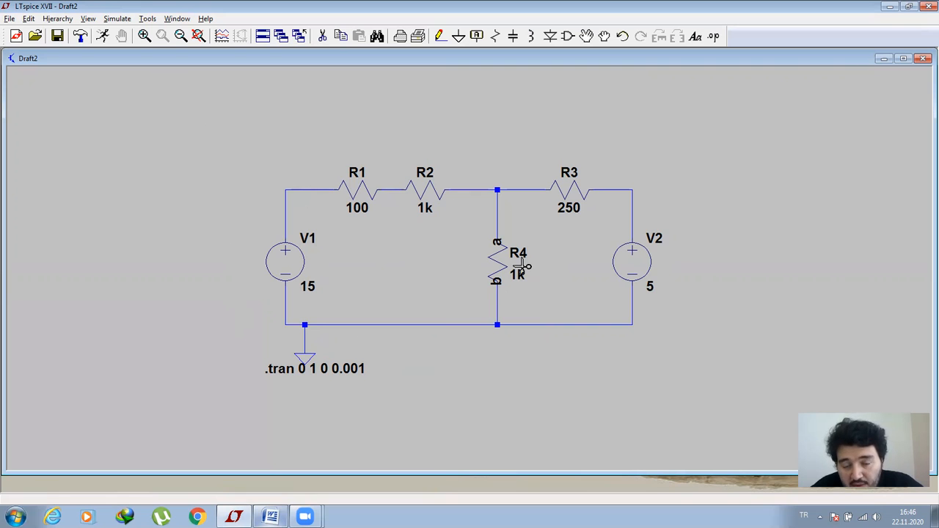
left_click(634, 264)
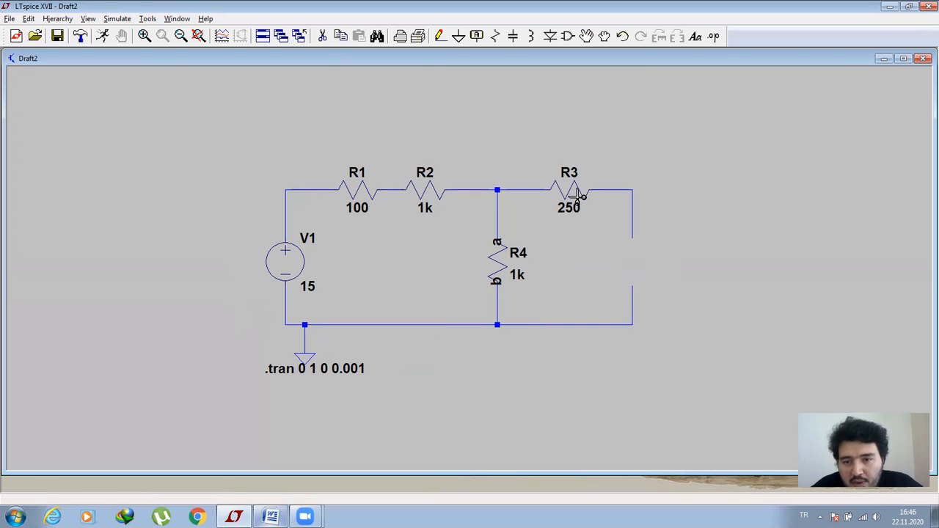
left_click(576, 192)
left_click(632, 213)
left_click(632, 307)
left_click(601, 324)
left_click(530, 190)
left_click(424, 189)
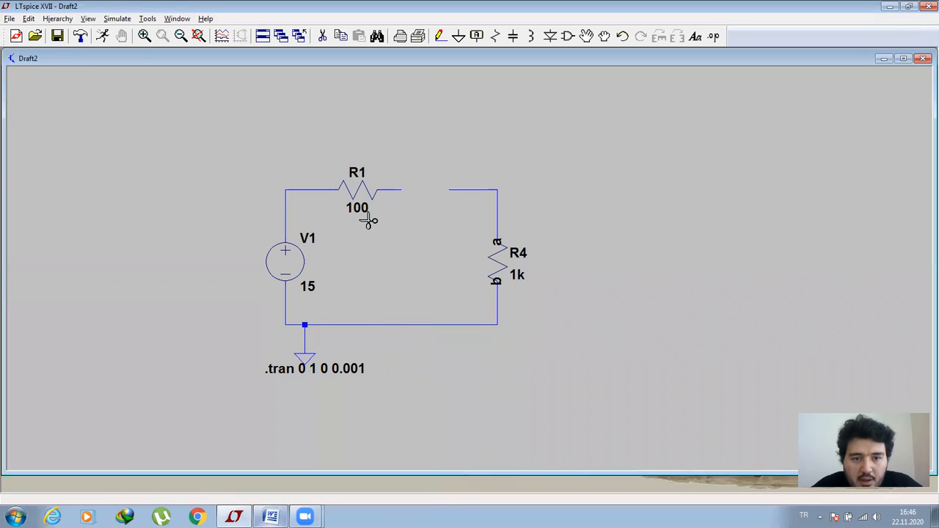
Step: Wire the gap left by R2 to connect R1 directly to the node above R4
left_click(440, 36)
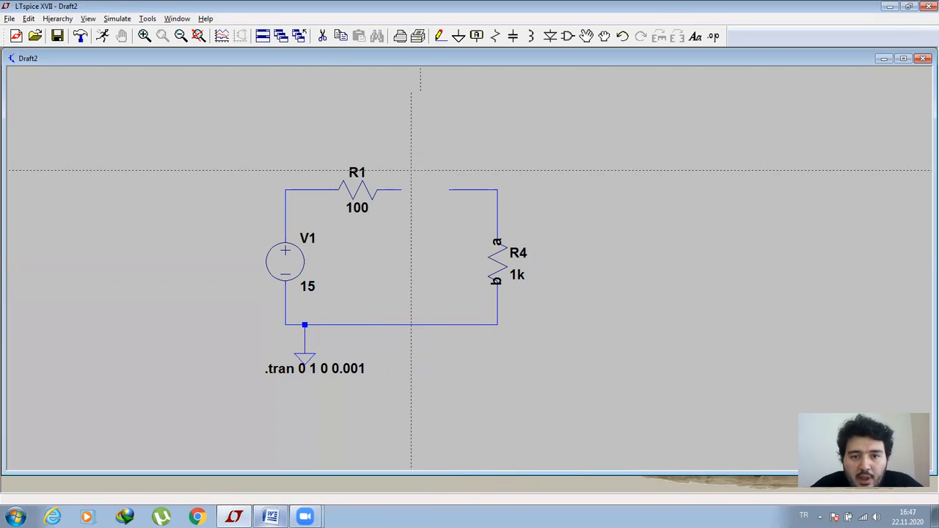
left_click(449, 190)
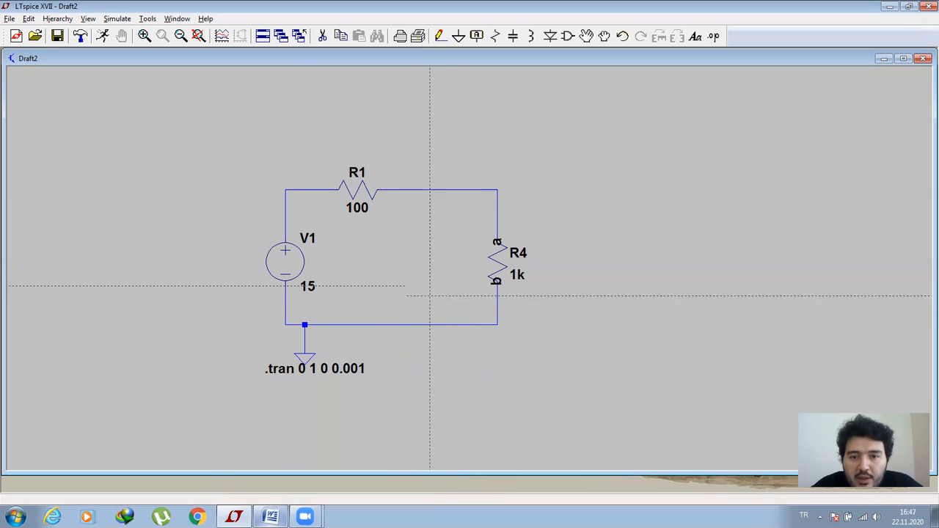
key("Escape")
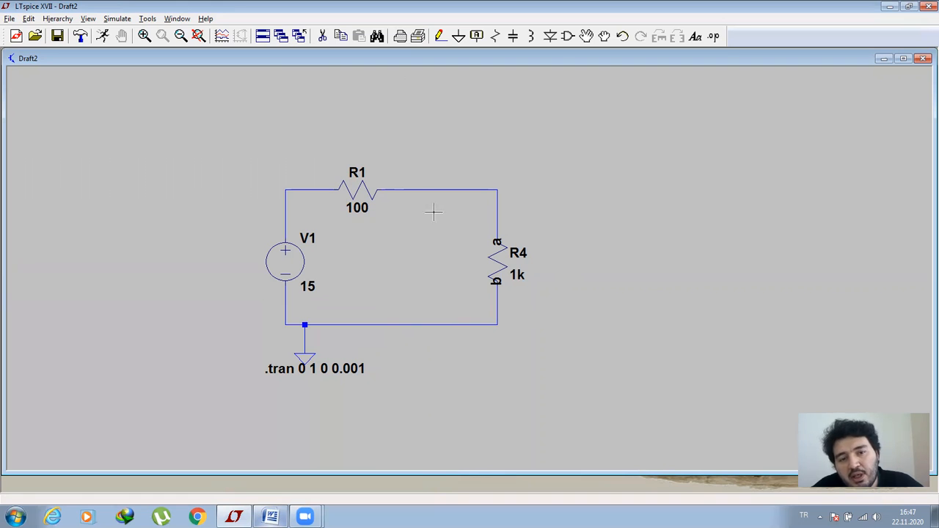
Step: Set R1's resistance to 200 ohms and V1's DC value to 6.85 V
right_click(367, 193)
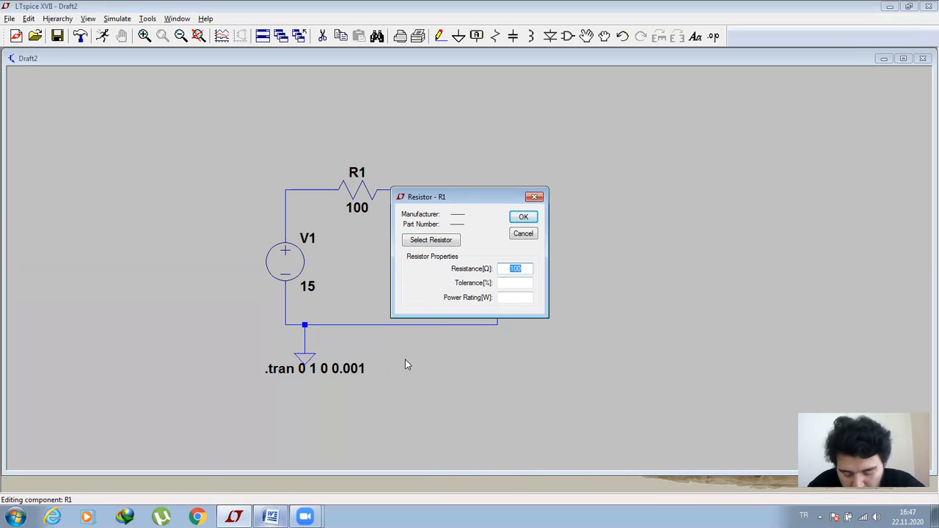
type("200")
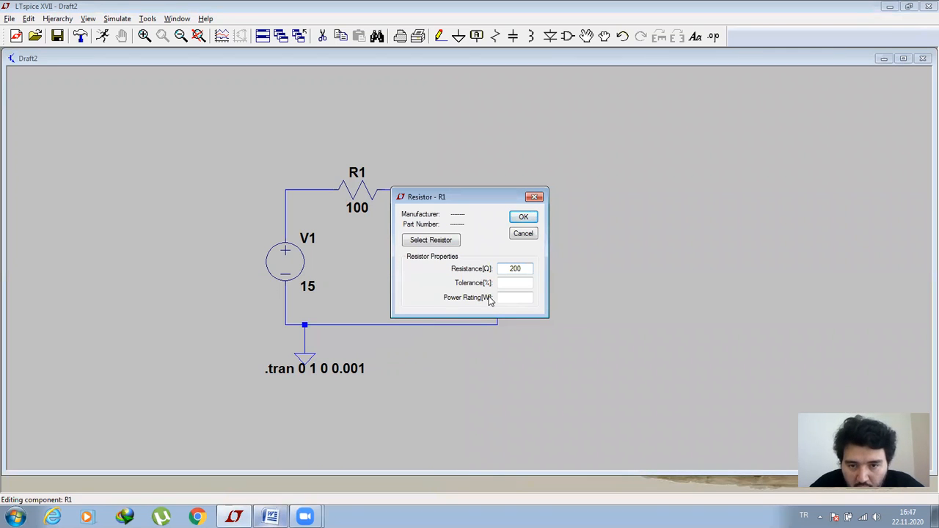
left_click(520, 218)
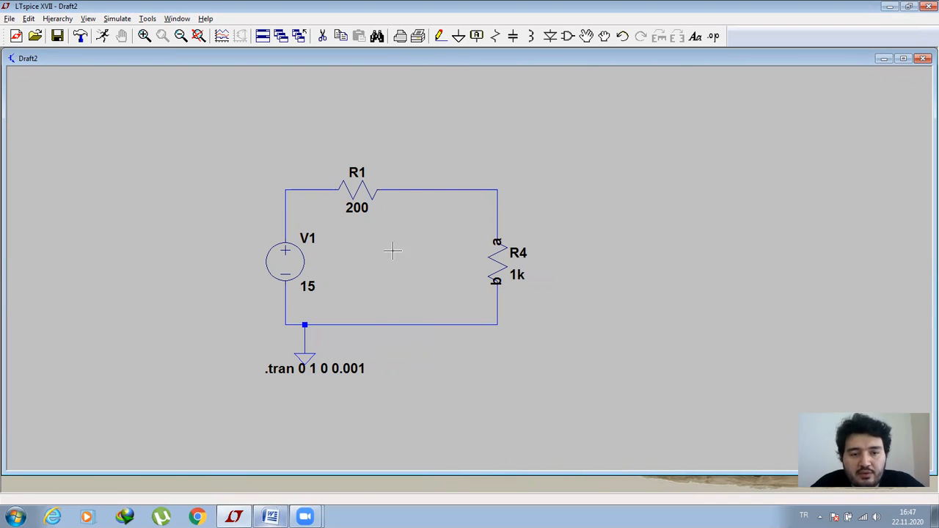
right_click(291, 264)
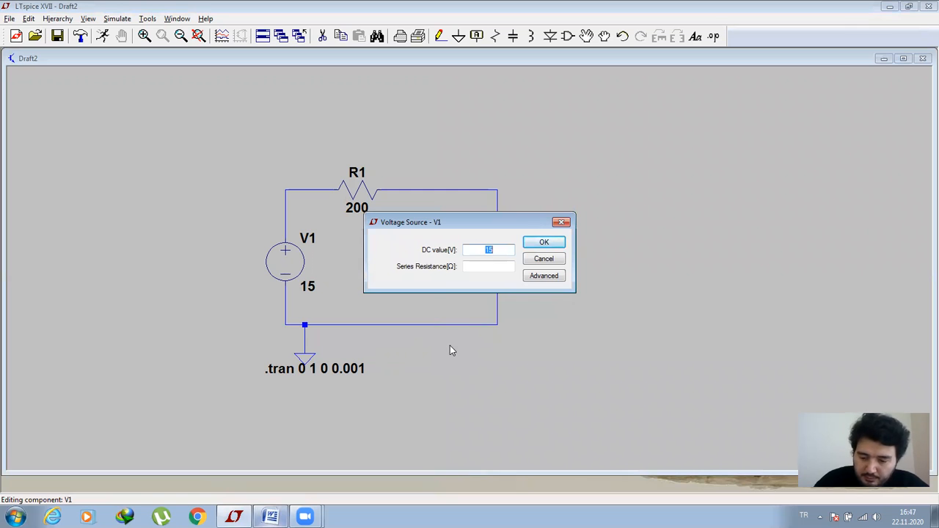
type("6.8")
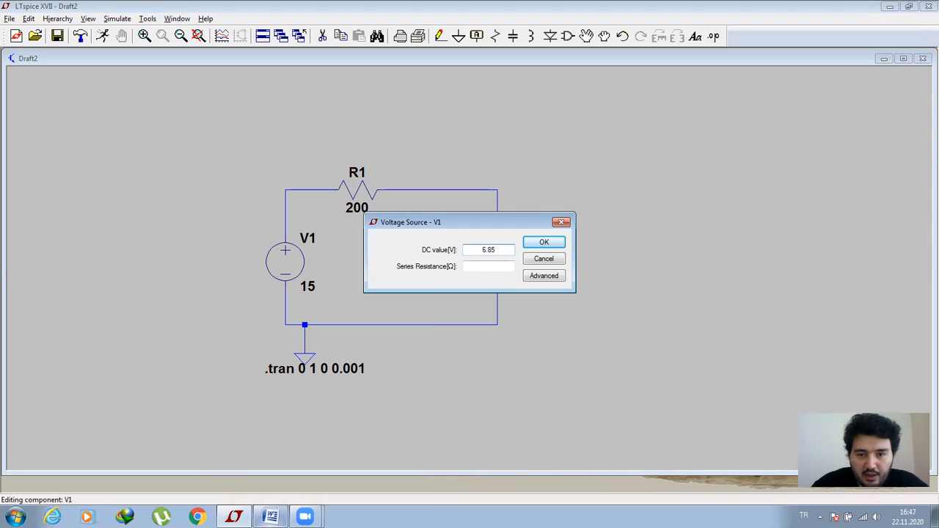
left_click(556, 243)
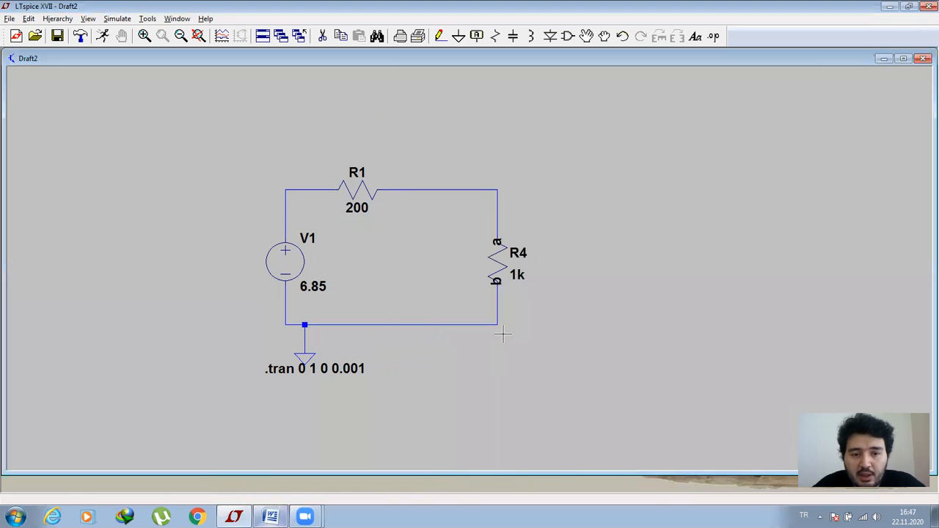
Step: Run the simulation of the Thevenin equivalent and plot R4's current and the voltage at node a
left_click(103, 38)
left_click(144, 325)
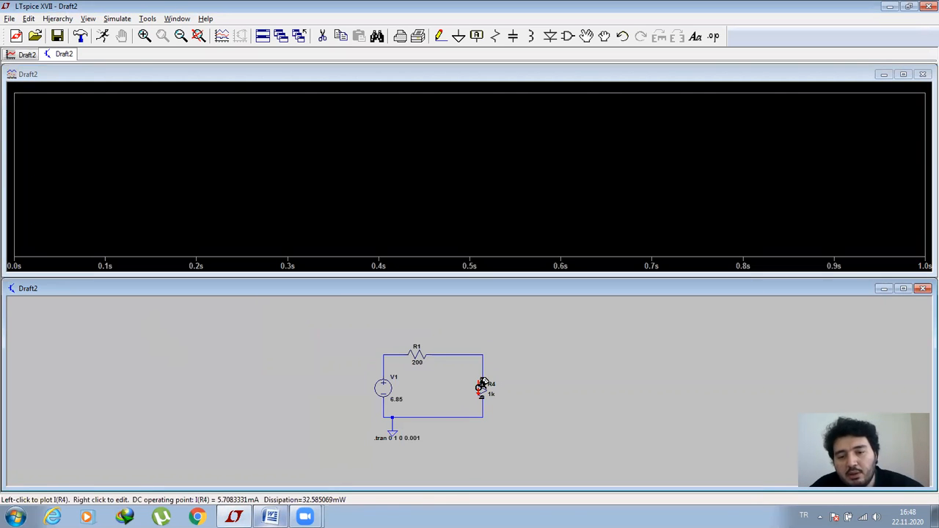
left_click(485, 383)
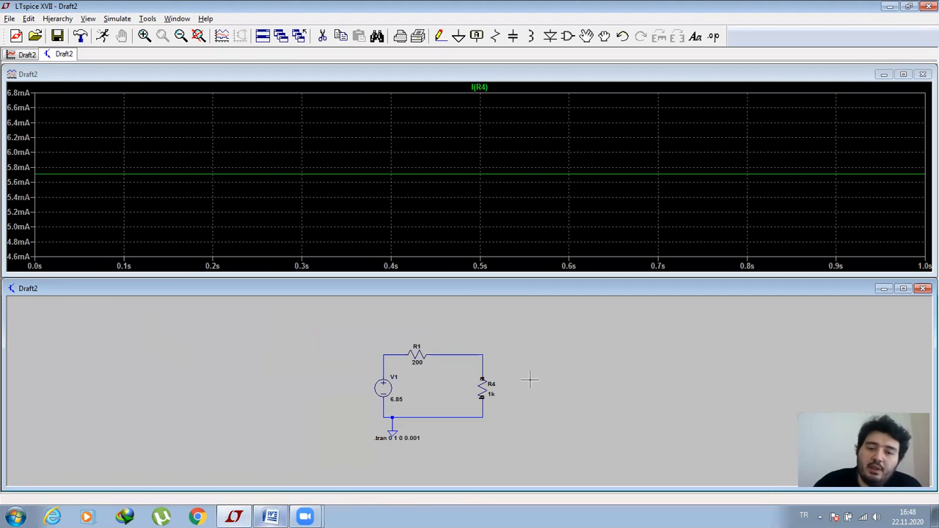
left_click(482, 369)
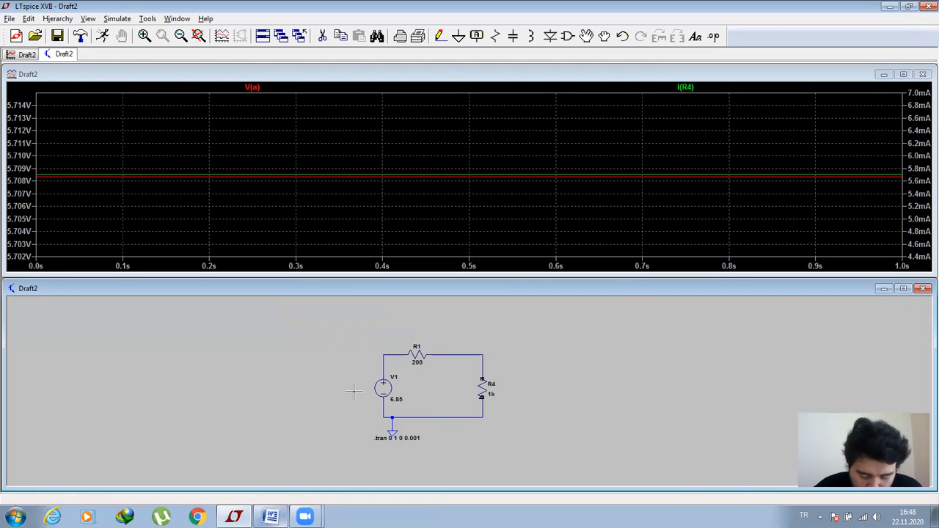
Step: Switch to the Word document, read task 5 with the Norton circuits in Figure 6, and return to LTspice
left_click(272, 518)
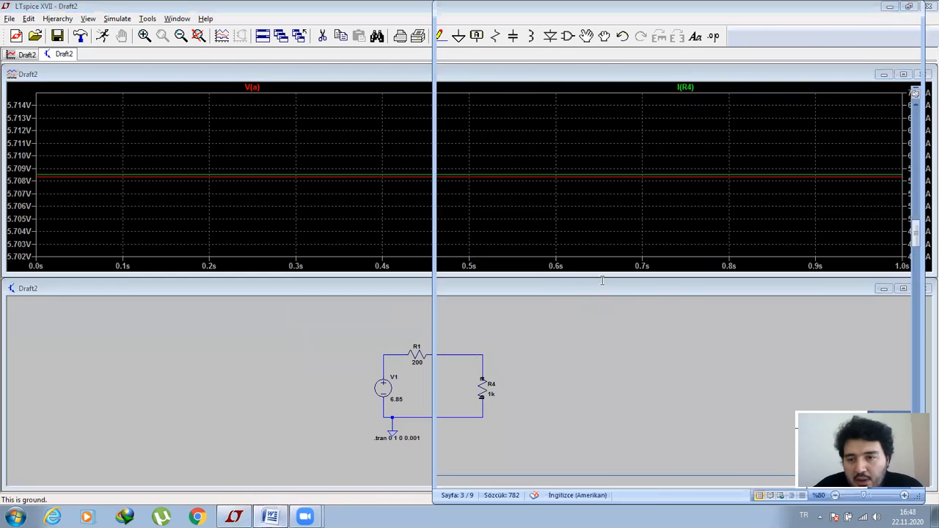
scroll(702, 232, "down", 1)
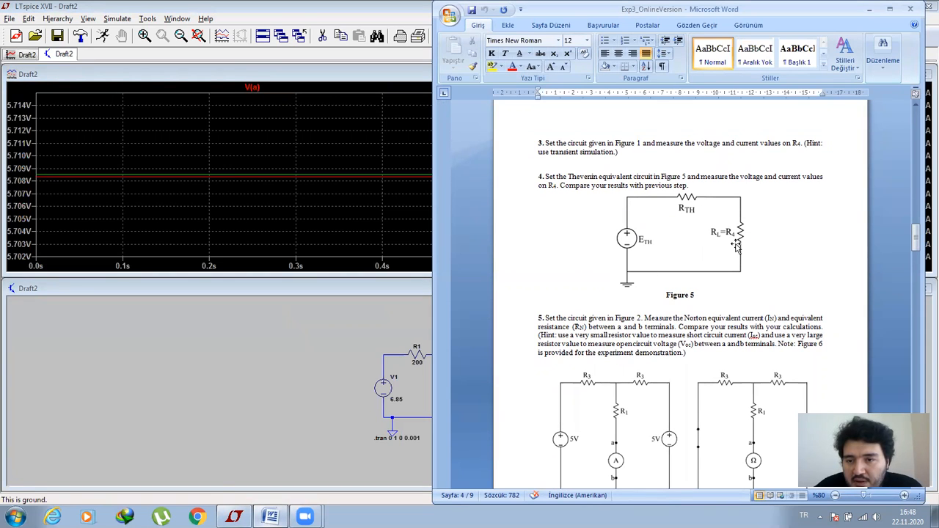
scroll(728, 242, "down", 3)
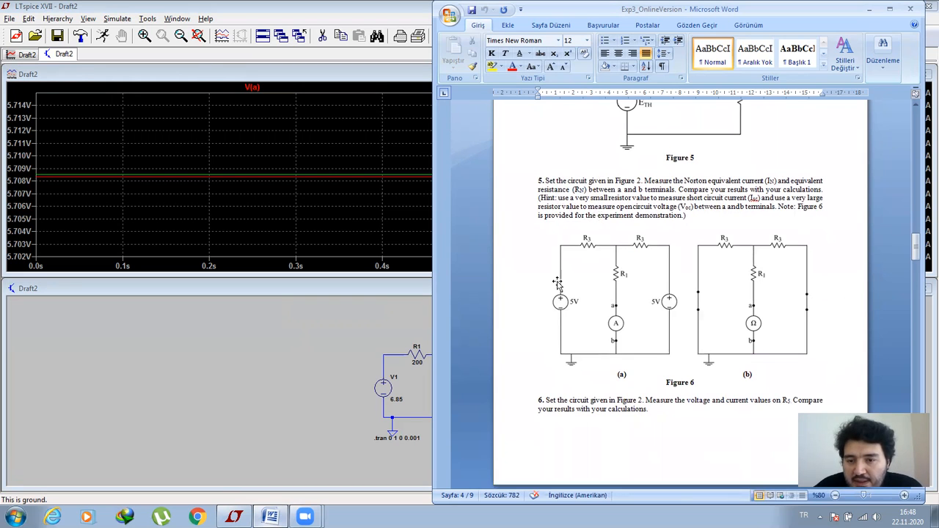
left_click(313, 351)
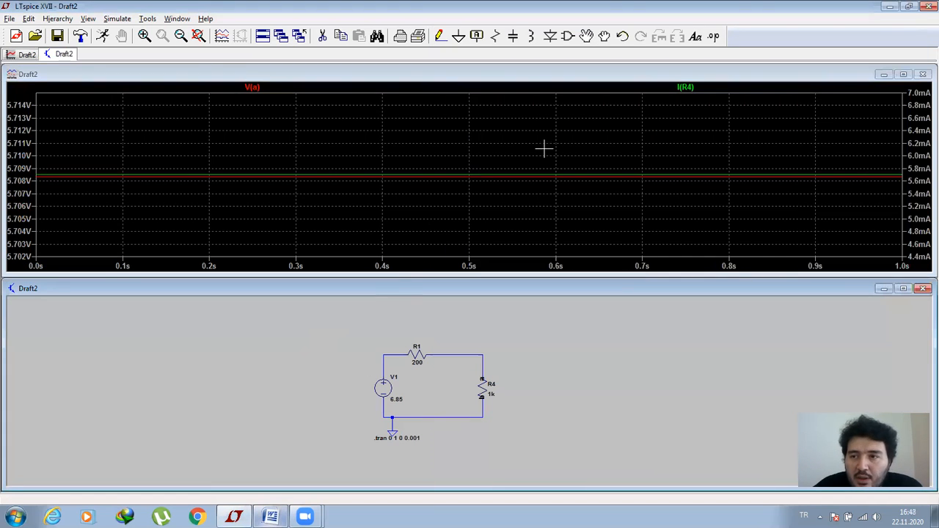
Step: Close the waveform plot, enlarge the schematic window, and delete R1, R4, the node labels and their connecting wires
left_click(923, 76)
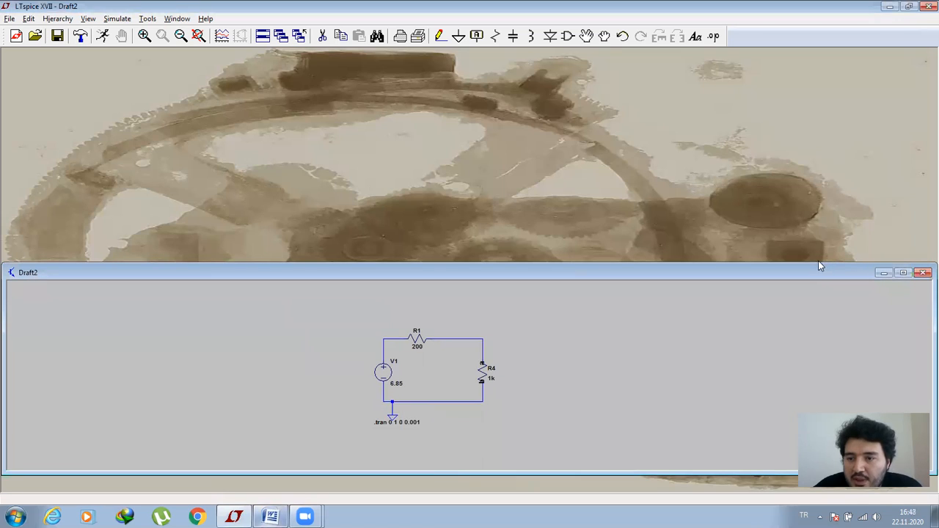
double_click(814, 262)
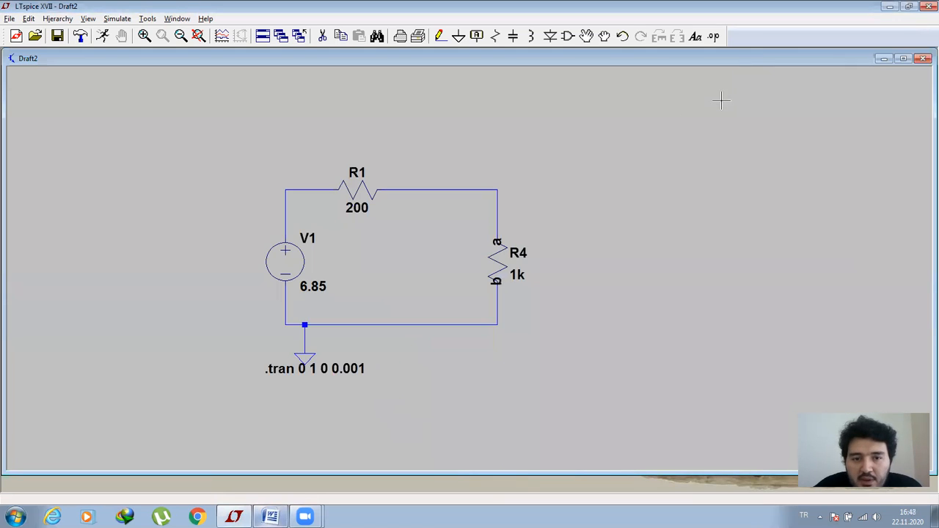
left_click(322, 36)
left_click(367, 187)
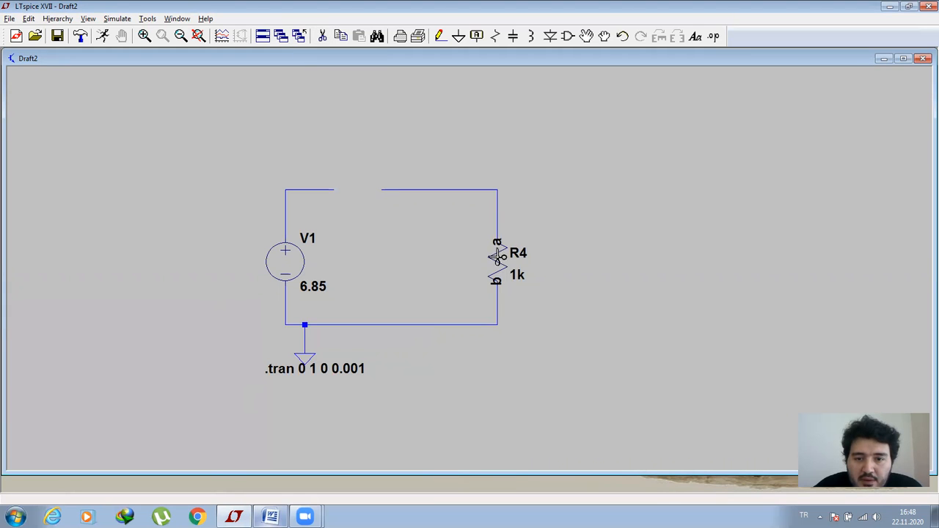
left_click(496, 255)
left_click(499, 204)
left_click(474, 193)
left_click(496, 233)
left_click(495, 280)
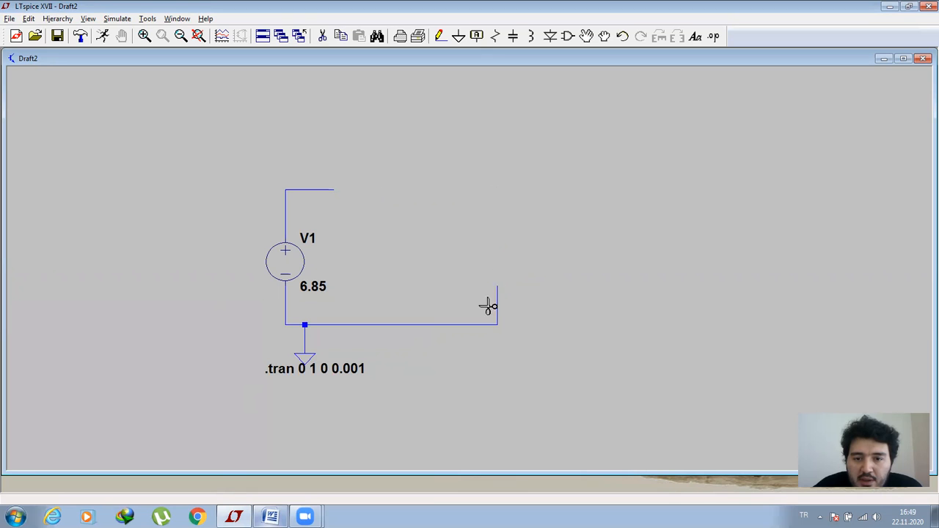
left_click(496, 311)
left_click(456, 323)
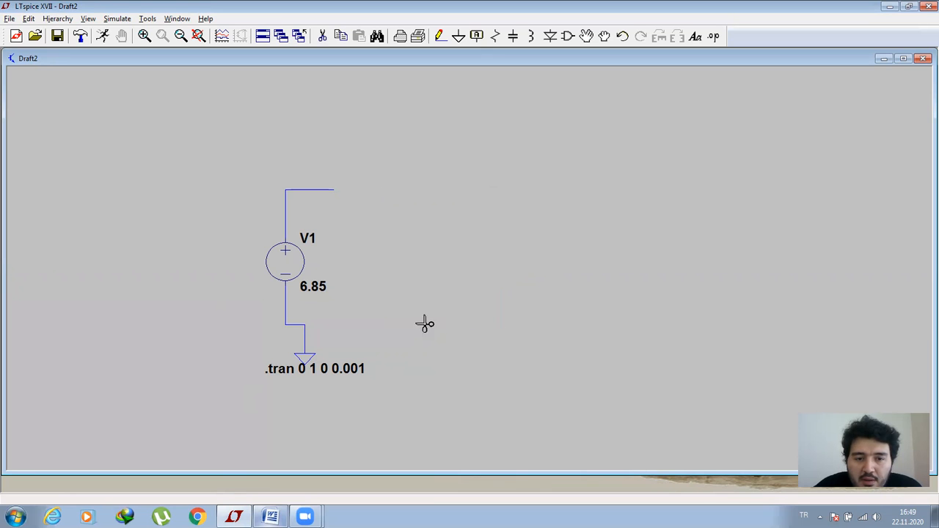
Step: Clear the rest of the schematic: V1, its wires, the ground symbol and the .tran directive
left_click(282, 277)
left_click(287, 204)
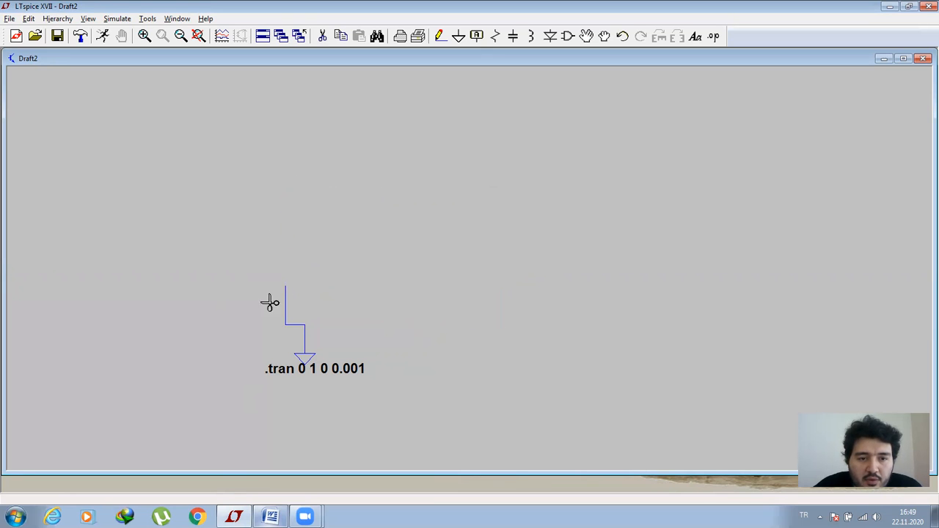
left_click(286, 311)
left_click(303, 357)
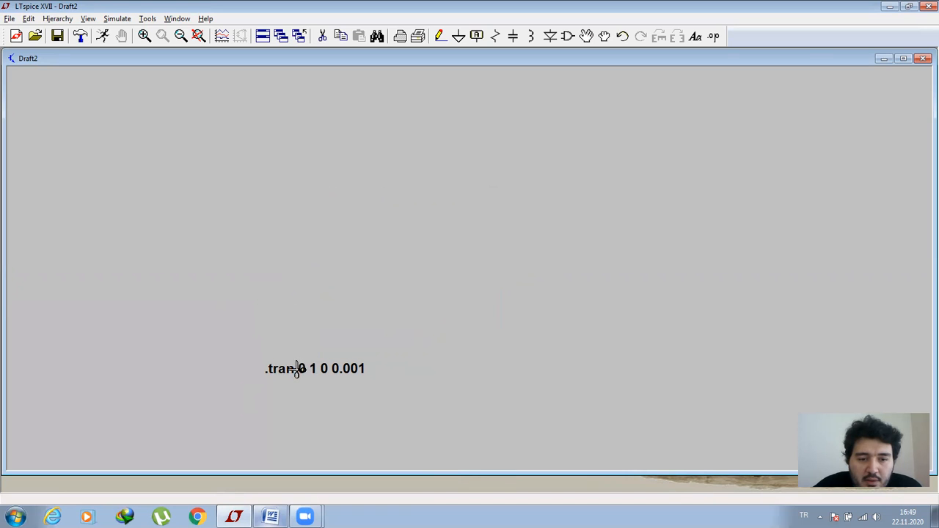
left_click(300, 367)
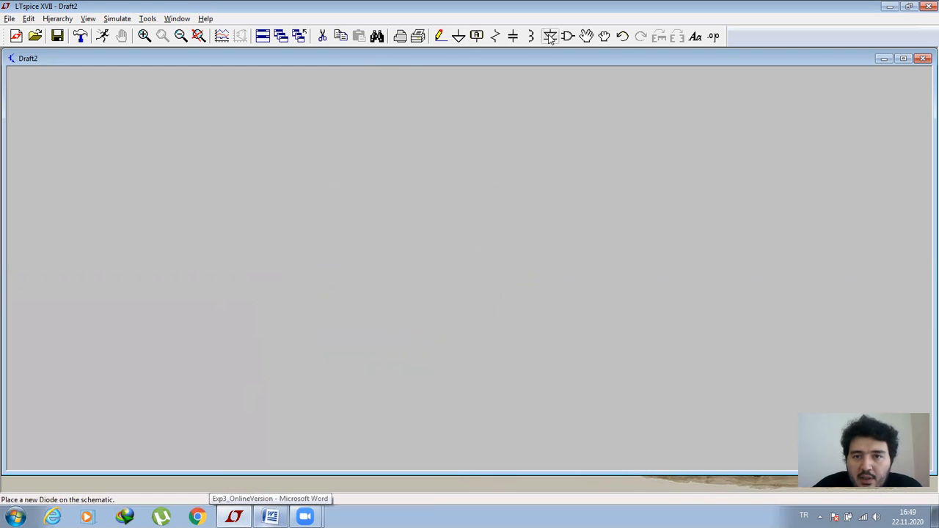
Step: Check Figure 6 in the Word document, then place two voltage sources far apart at the same height in LTspice
left_click(270, 517)
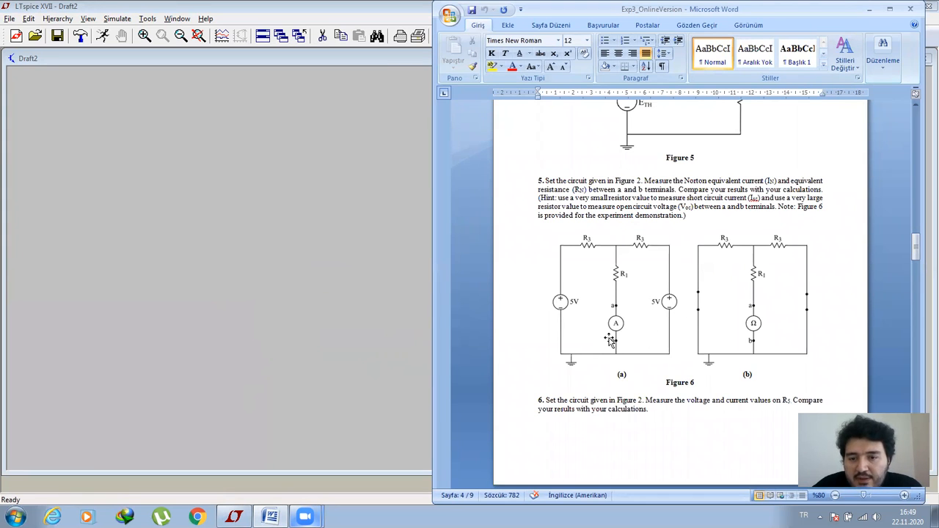
left_click(868, 10)
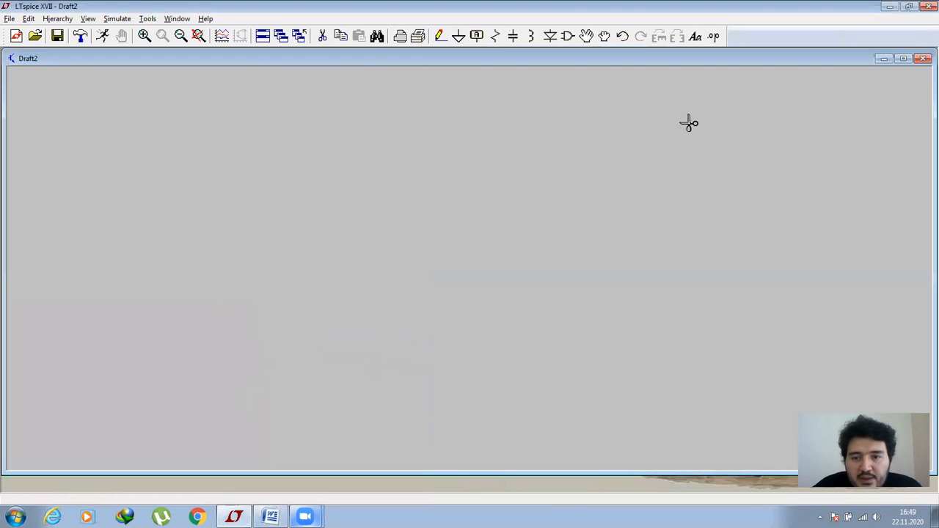
left_click(569, 37)
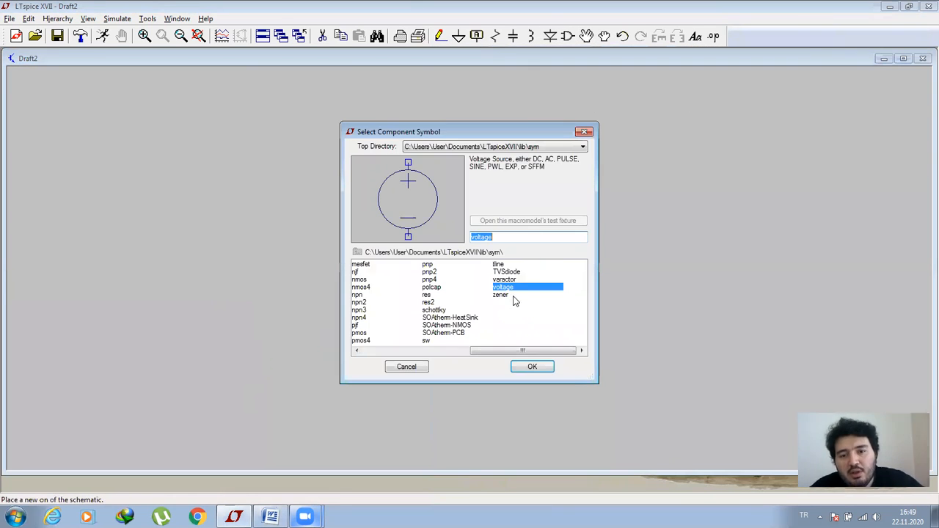
left_click(532, 366)
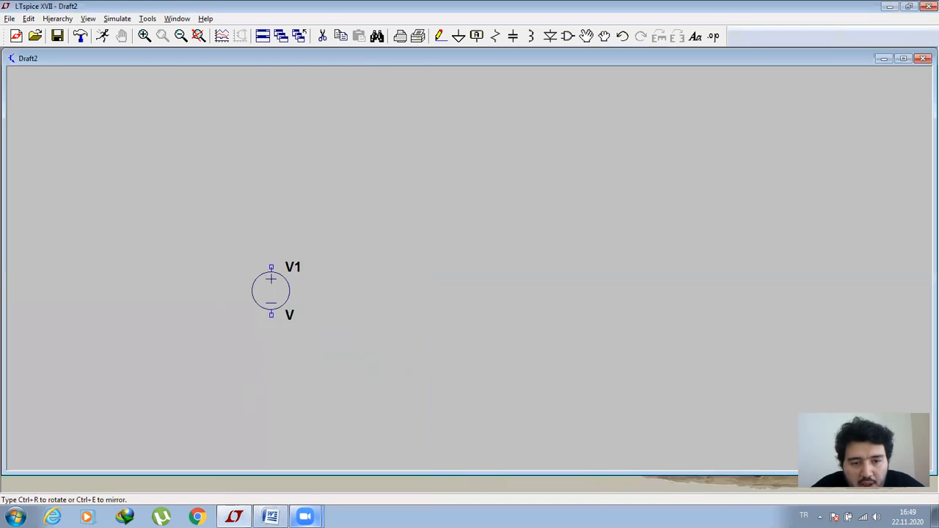
left_click(160, 264)
left_click(690, 262)
key("Escape")
Step: Place three vertical resistors: one above each voltage source and one midway between them
left_click(496, 35)
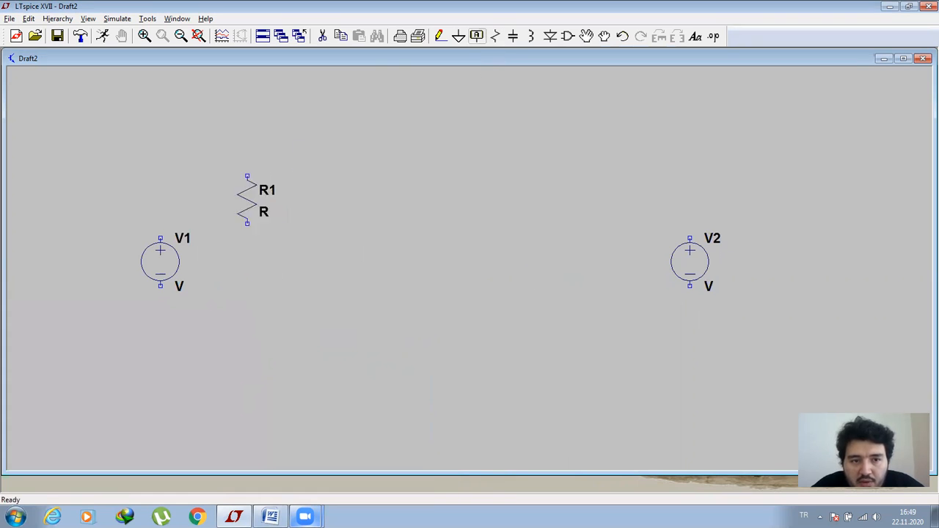
left_click(160, 185)
left_click(689, 185)
left_click(430, 185)
key("Escape")
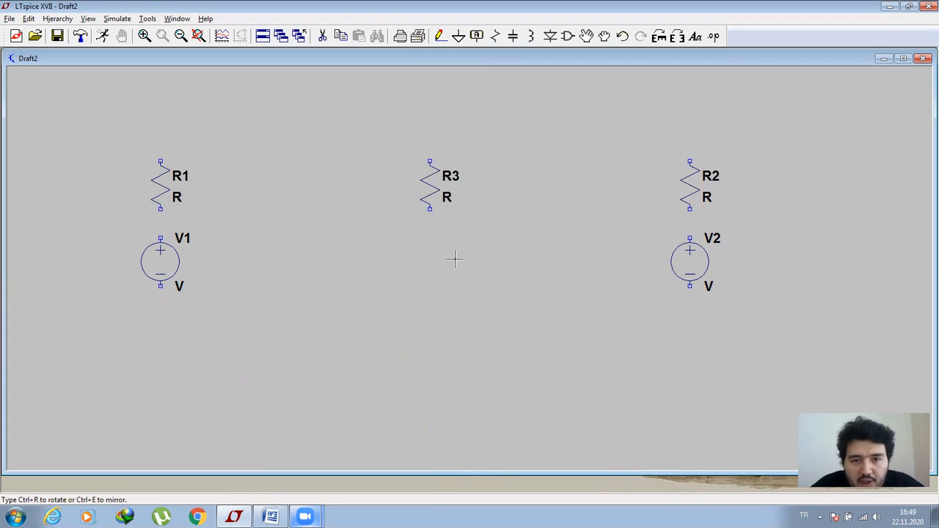
Step: Wire V1 to R1 and V2 to R2, and join the upper ends of R1, R3 and R2 with a raised horizontal wire
left_click(436, 37)
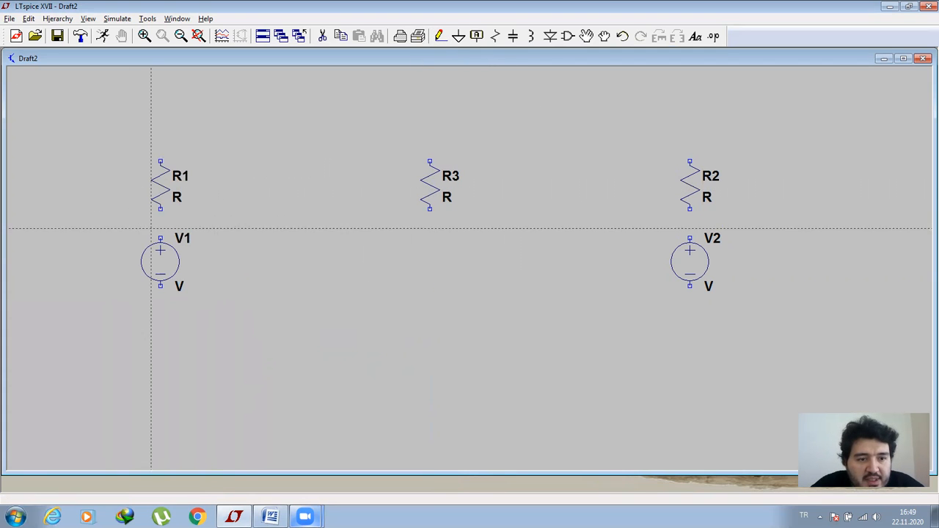
left_click(161, 209)
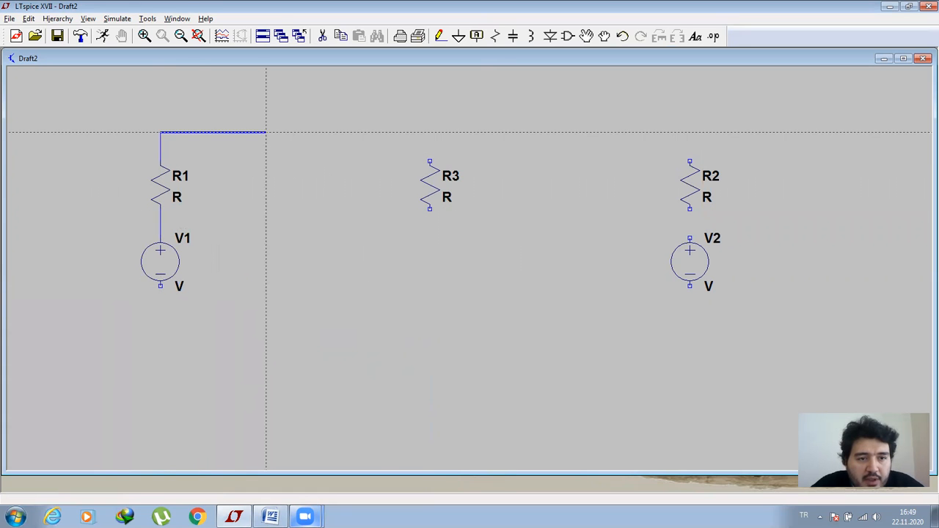
left_click(430, 160)
left_click(429, 132)
left_click(690, 160)
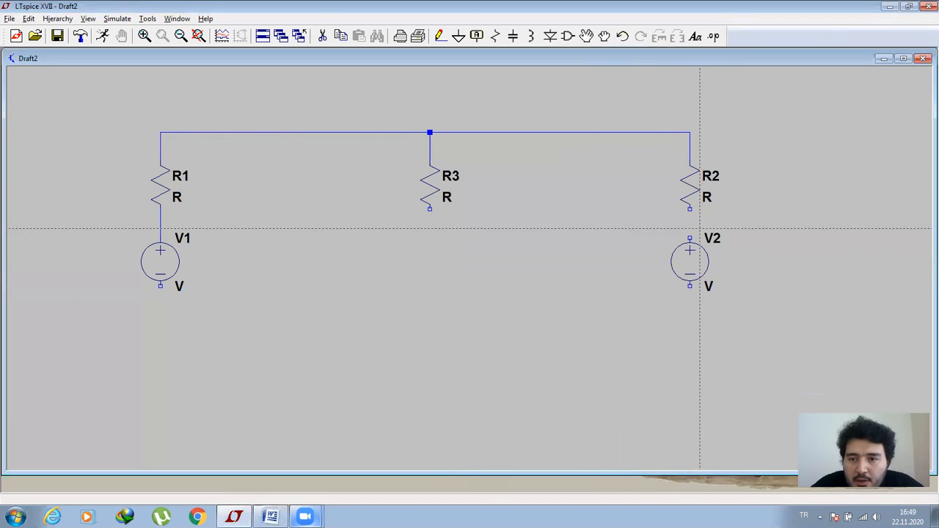
left_click(690, 237)
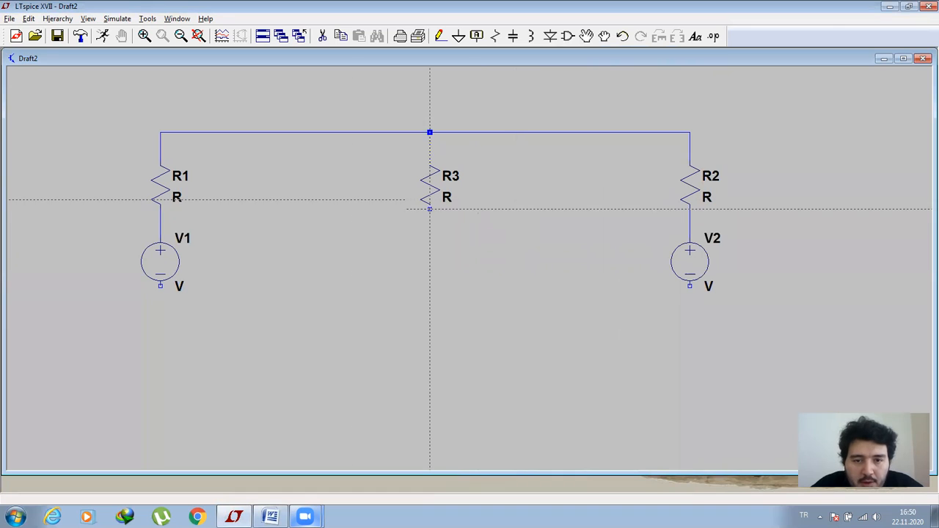
Step: Connect the negative terminals of V1 and V2 with a lower rail, leaving R3's lower end open
left_click(161, 285)
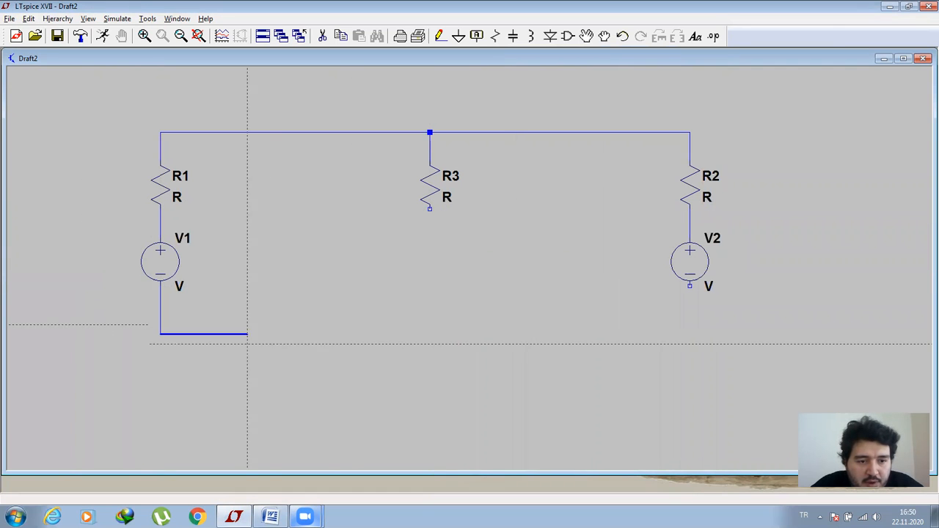
left_click(690, 286)
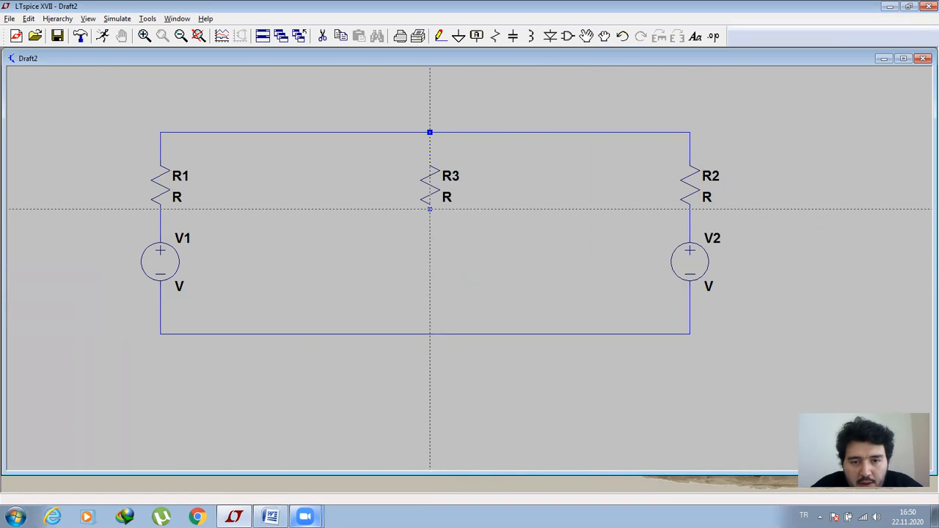
key("Escape")
Step: Place a ground symbol beneath the lower rail near V1 and wire it to the rail
left_click(458, 37)
left_click(190, 297)
key("Escape")
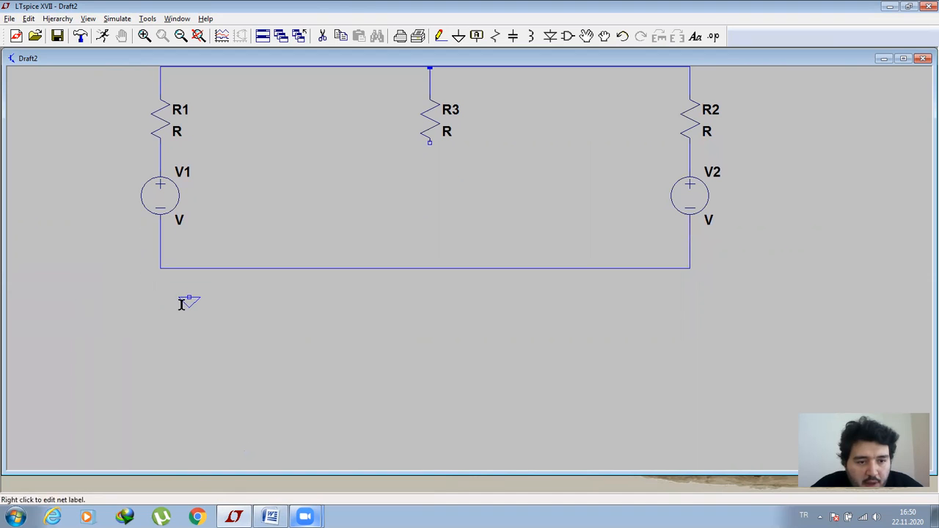
left_click(440, 36)
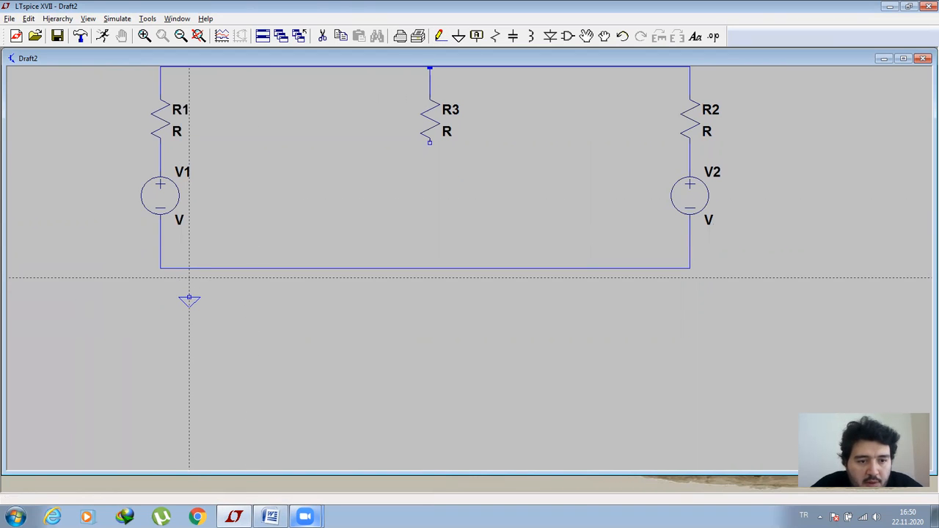
left_click(190, 297)
left_click(189, 268)
key("Escape")
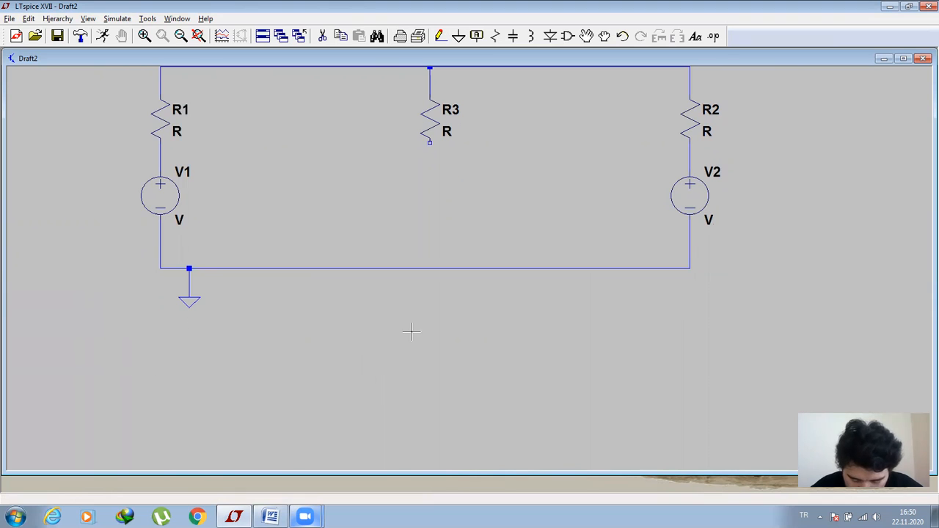
Step: Set the resistances of R1 to 700, R3 to 1k and R2 to 3.3k
scroll(470, 337, "down", 1)
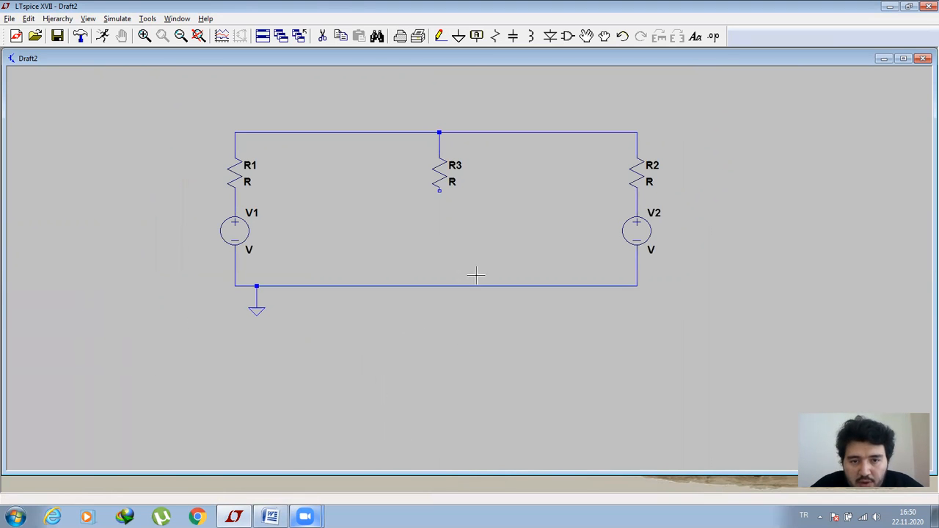
scroll(320, 102, "up", 1)
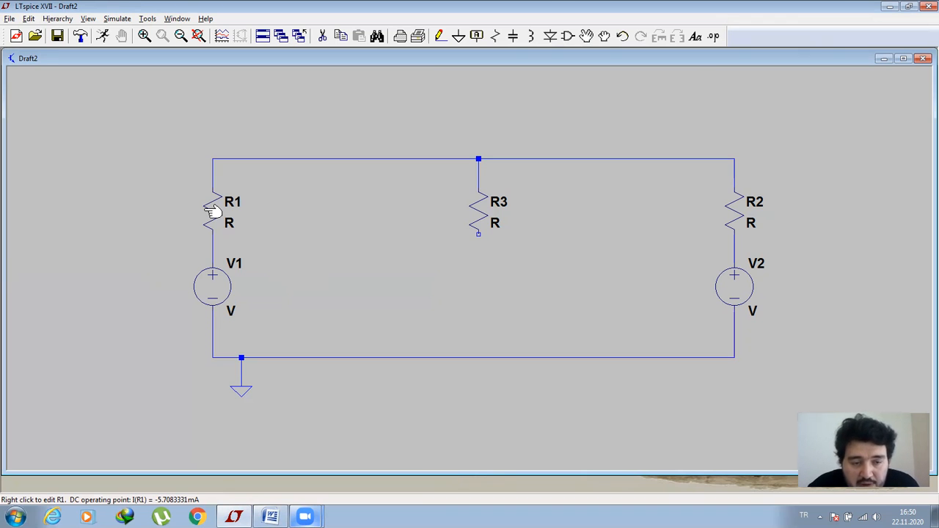
right_click(211, 211)
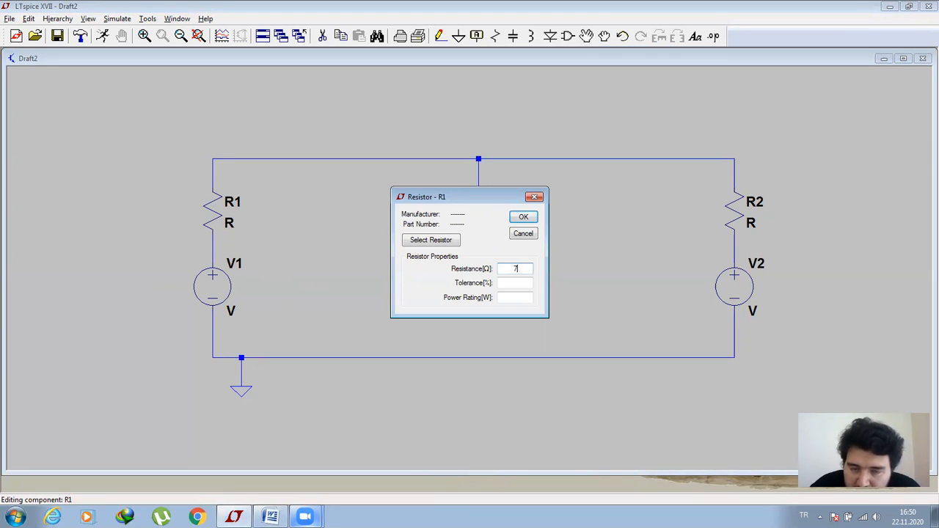
left_click(523, 217)
right_click(478, 210)
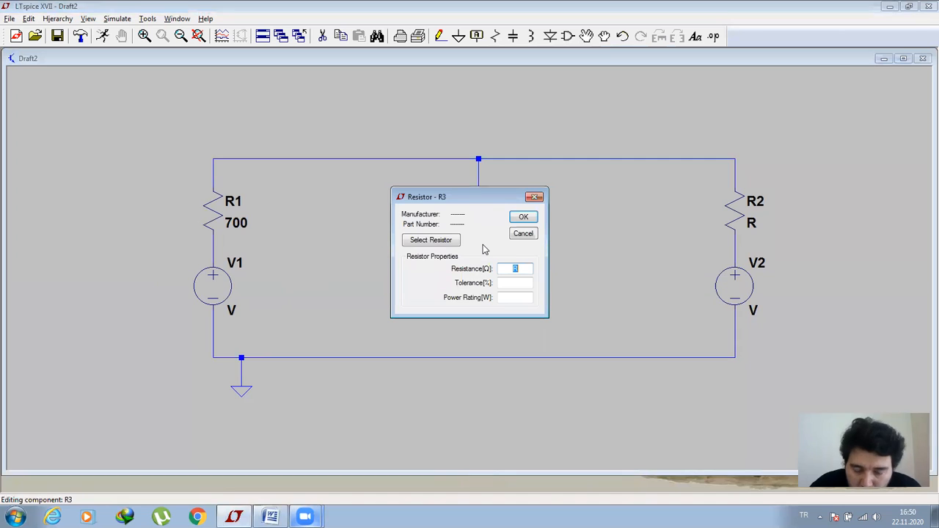
type("1k")
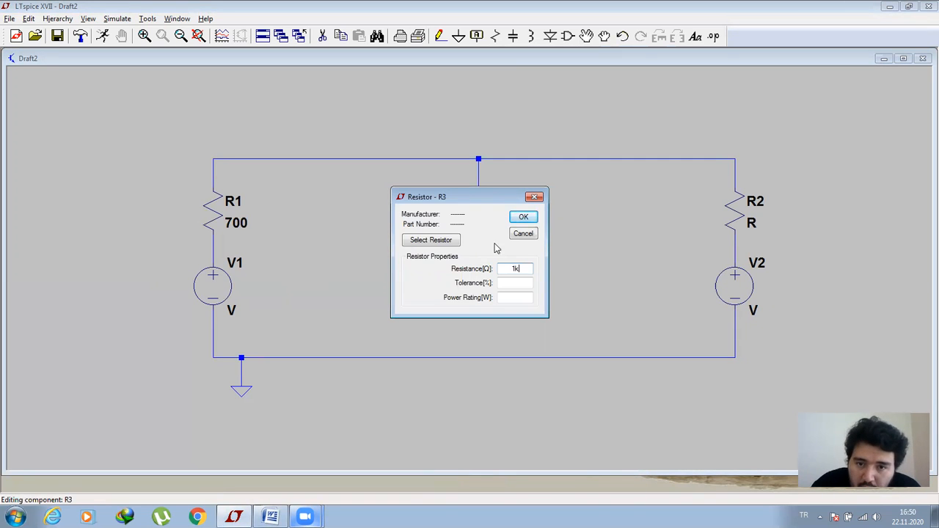
left_click(523, 218)
right_click(737, 207)
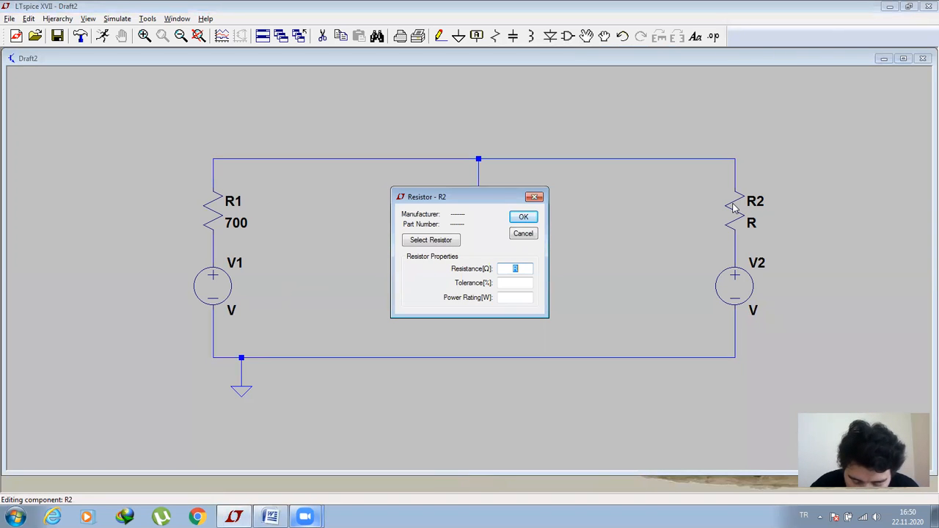
type("3.3k")
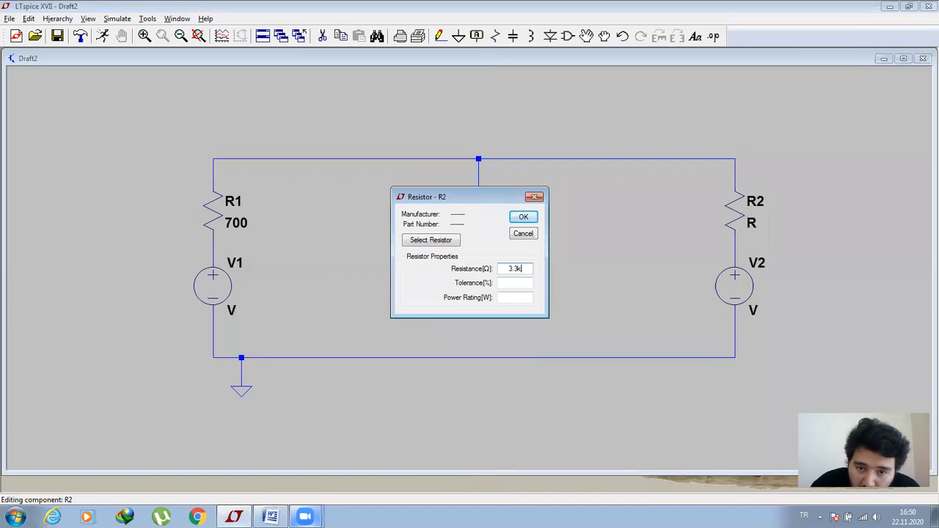
left_click(523, 217)
Step: Set the DC value of both voltage sources, V1 and V2, to 5 V
right_click(211, 293)
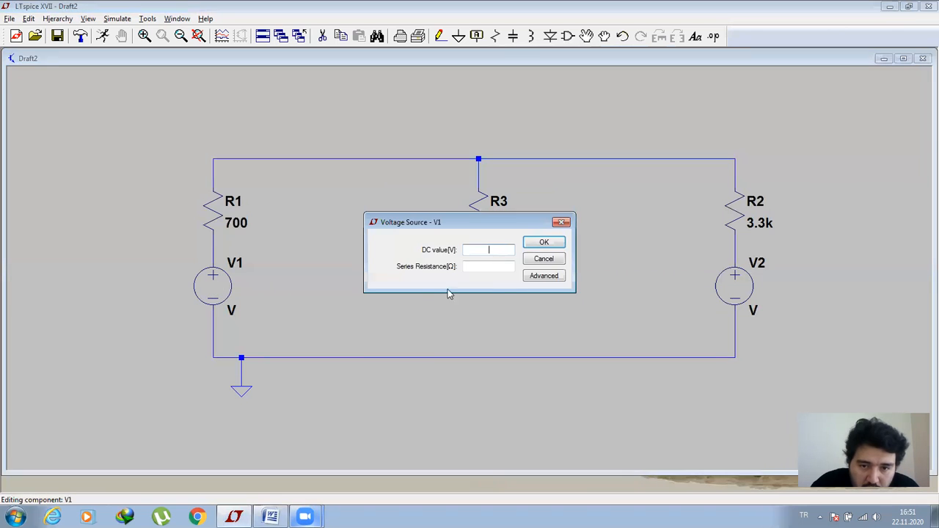
left_click(544, 242)
right_click(731, 294)
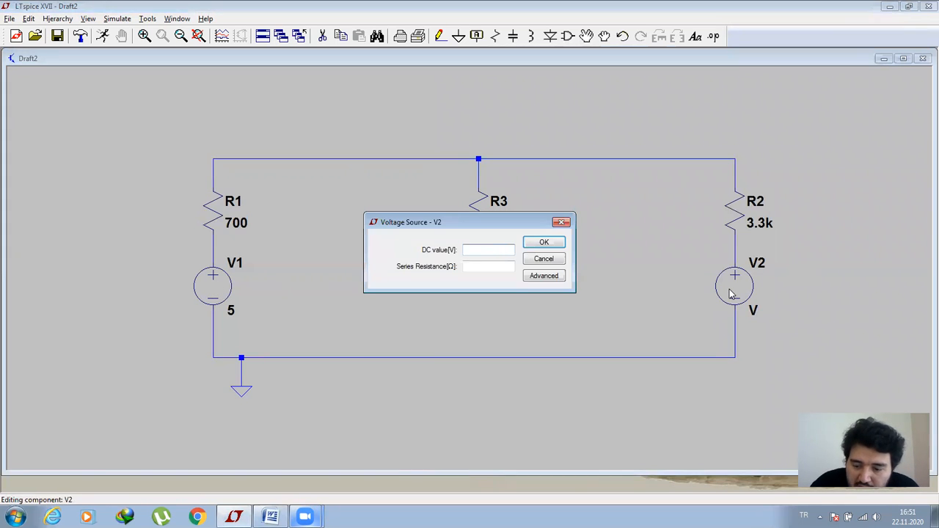
left_click(531, 244)
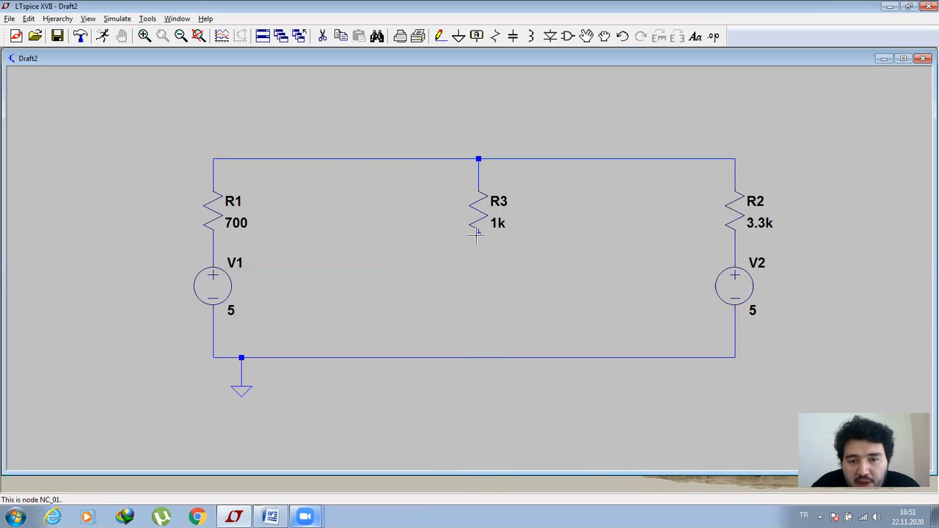
Step: Extend a wire down from R3, add a vertical resistor R4 in series, and connect it to the lower rail
left_click(440, 38)
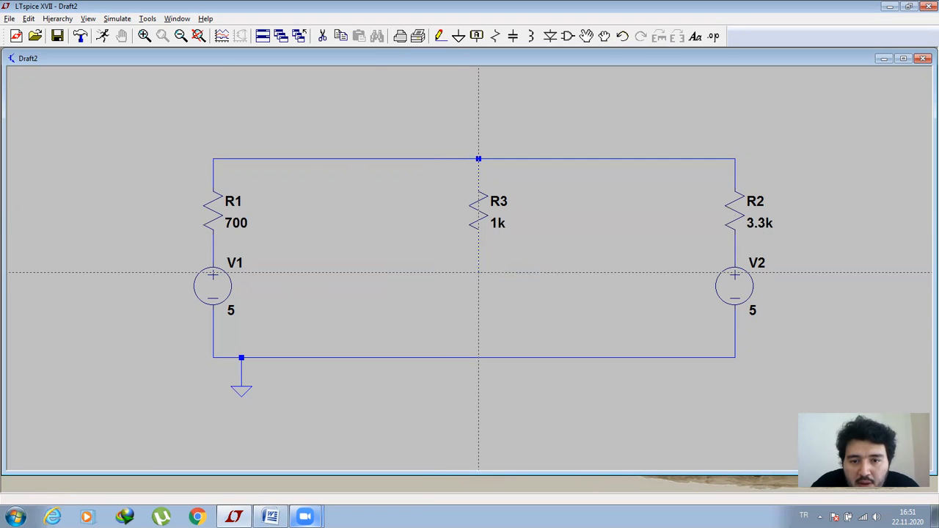
key("Escape")
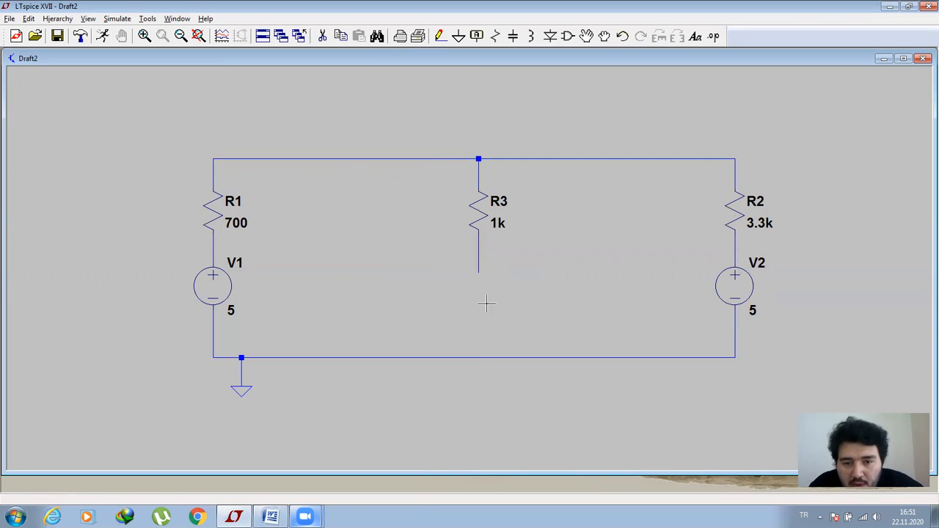
left_click(440, 38)
left_click(494, 36)
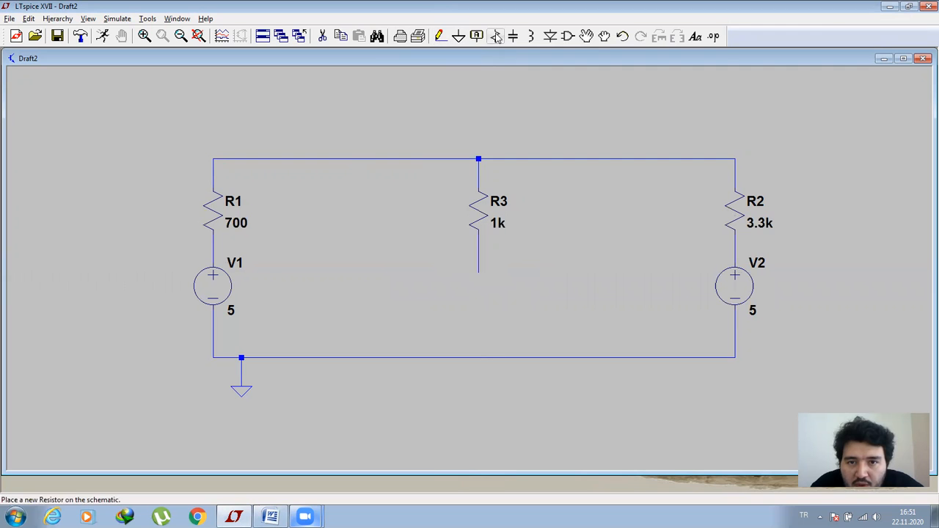
left_click(478, 279)
key("Escape")
left_click(440, 38)
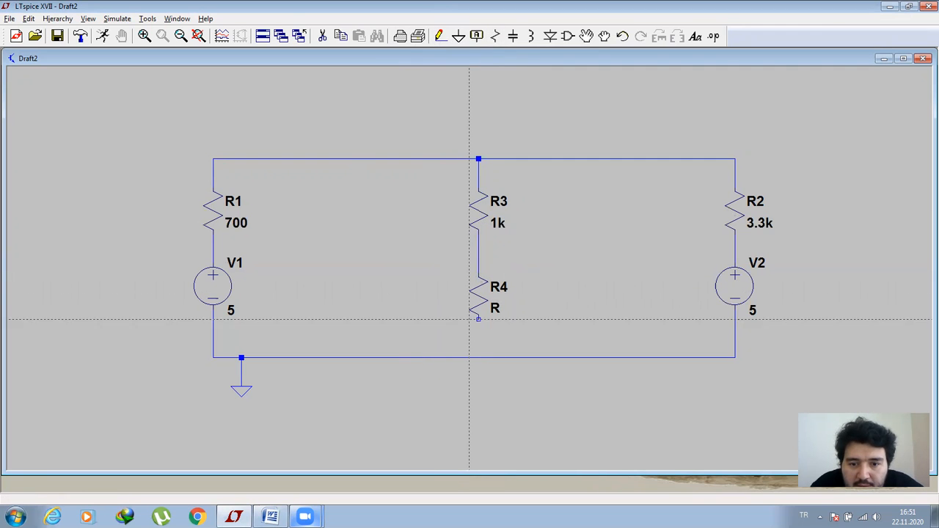
left_click(478, 358)
key("Escape")
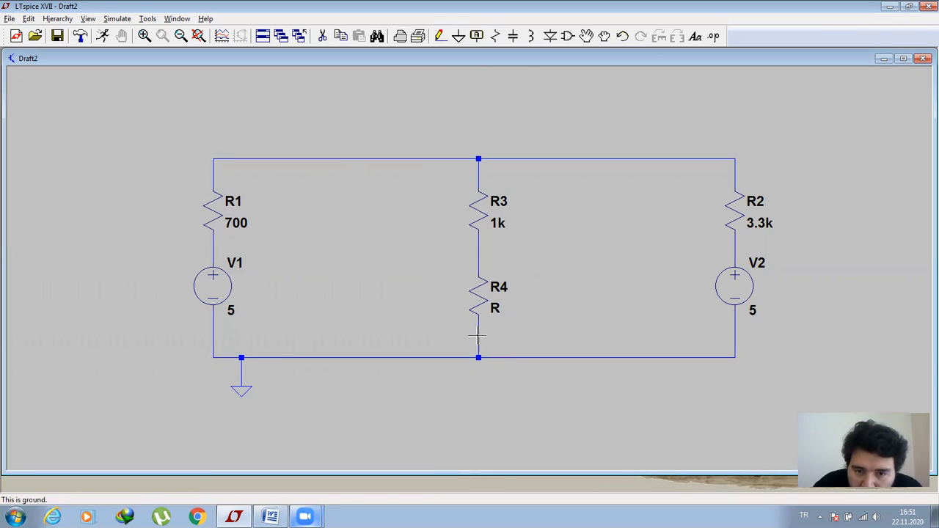
Step: Label the node between R3 and R4 as a, with the label text rotated vertically
left_click(476, 36)
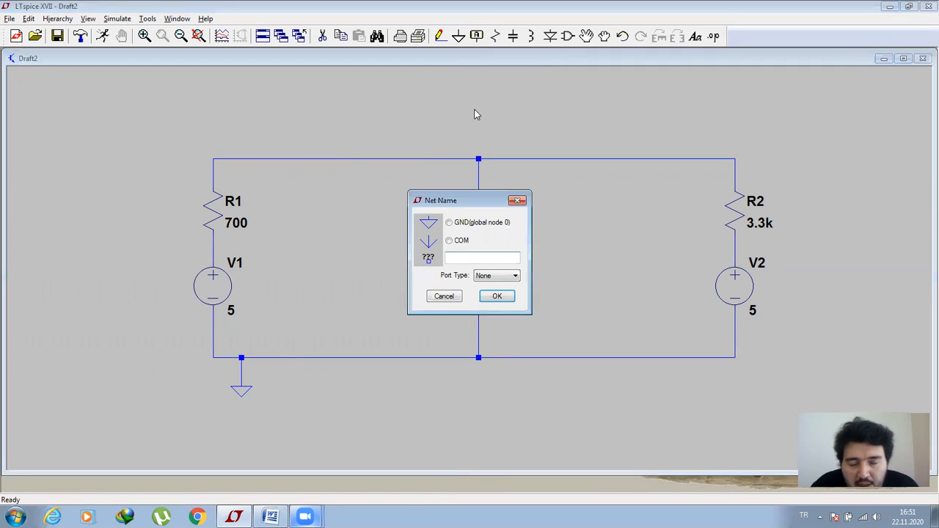
type("a")
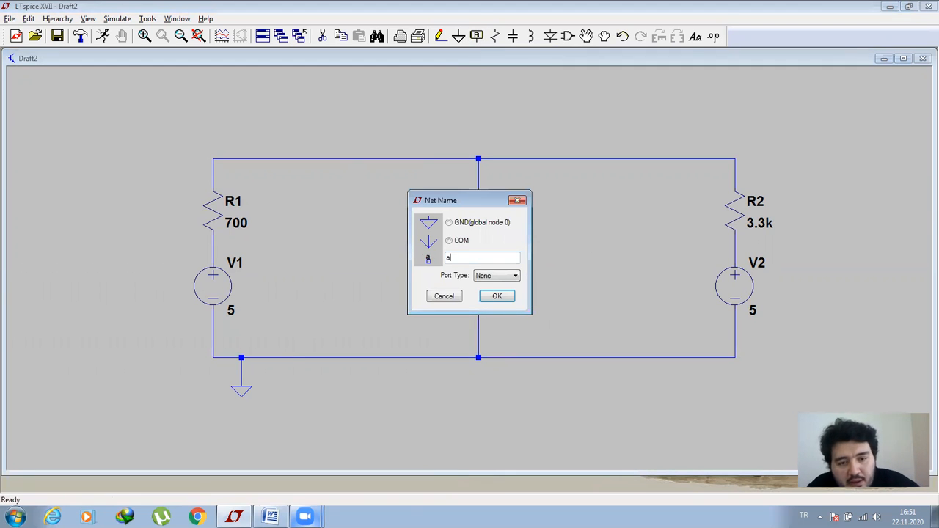
left_click(497, 296)
key("ctrl+r")
left_click(478, 254)
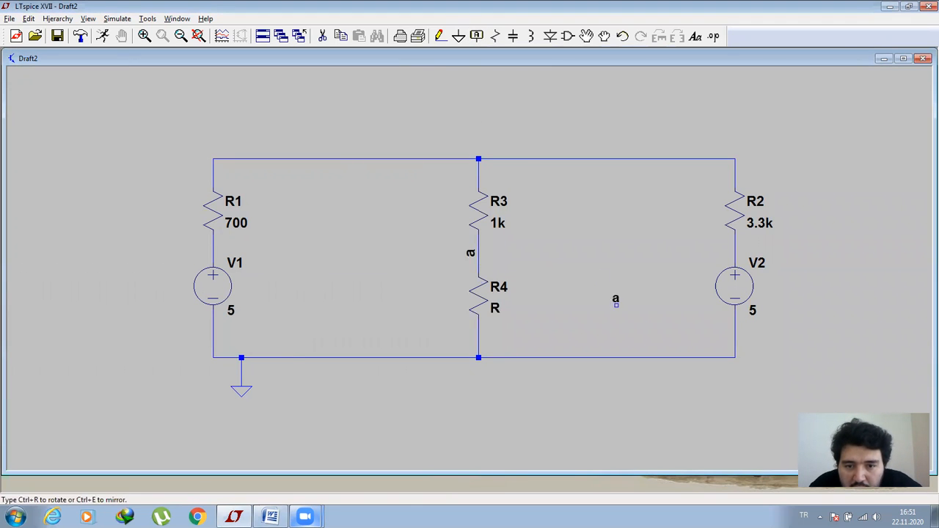
Step: Label the junction of R4 with the lower rail as b, with the label text rotated vertically
left_click(476, 36)
type("b")
left_click(497, 295)
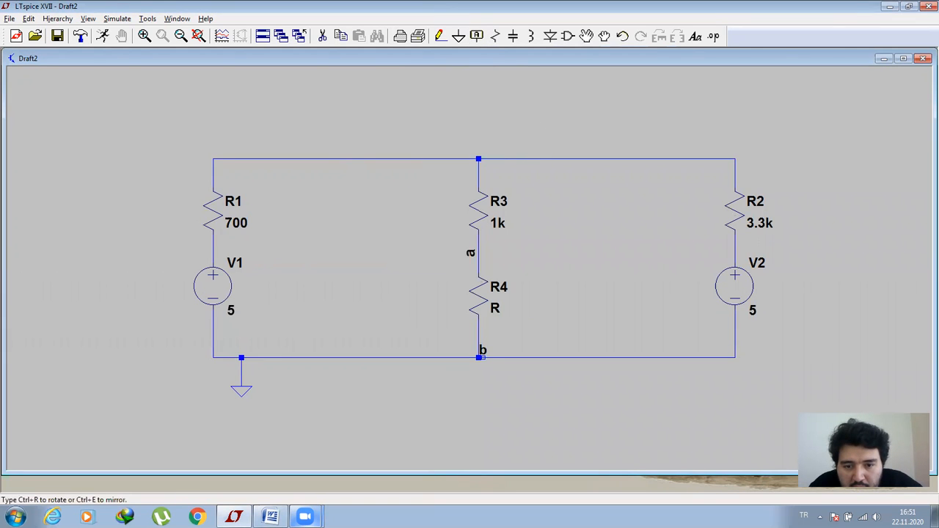
key("ctrl+r")
left_click(478, 358)
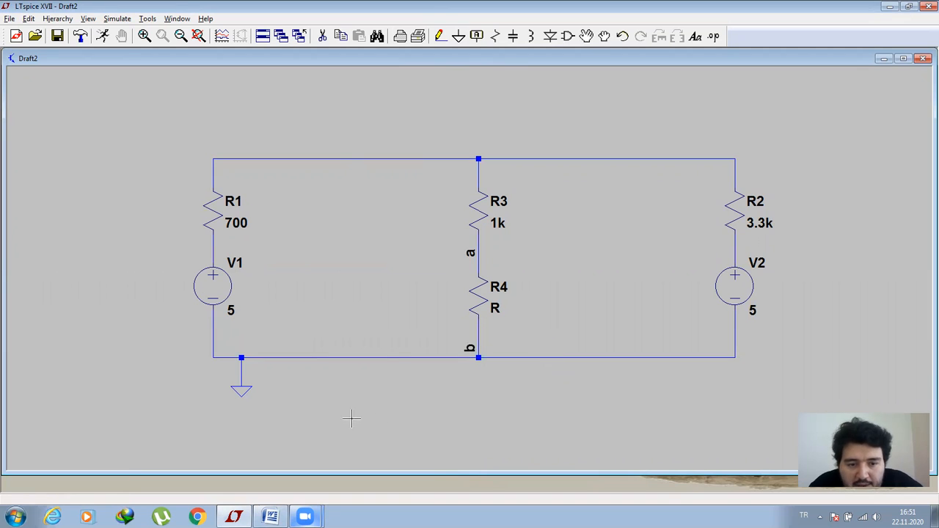
Step: Check Figure 6 in the Word document, then set R4's resistance to 0.001 ohm in LTspice
left_click(271, 516)
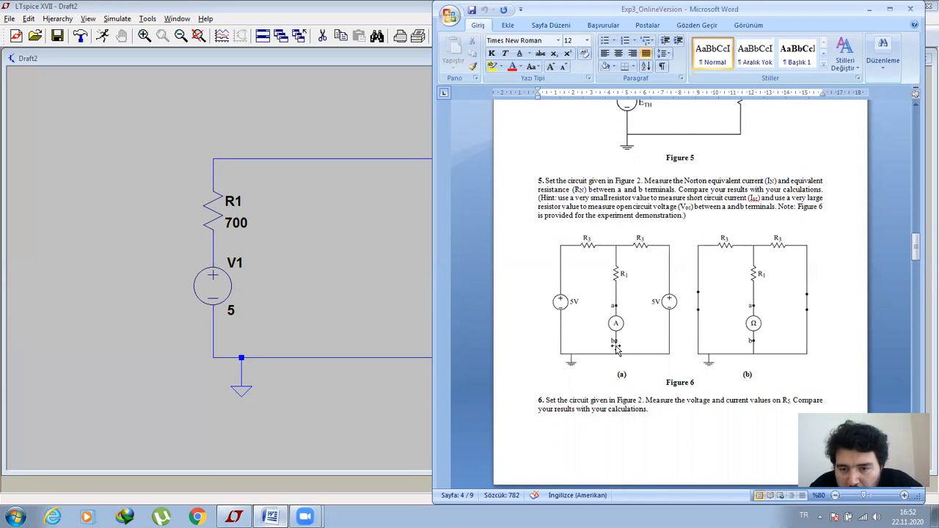
left_click(869, 8)
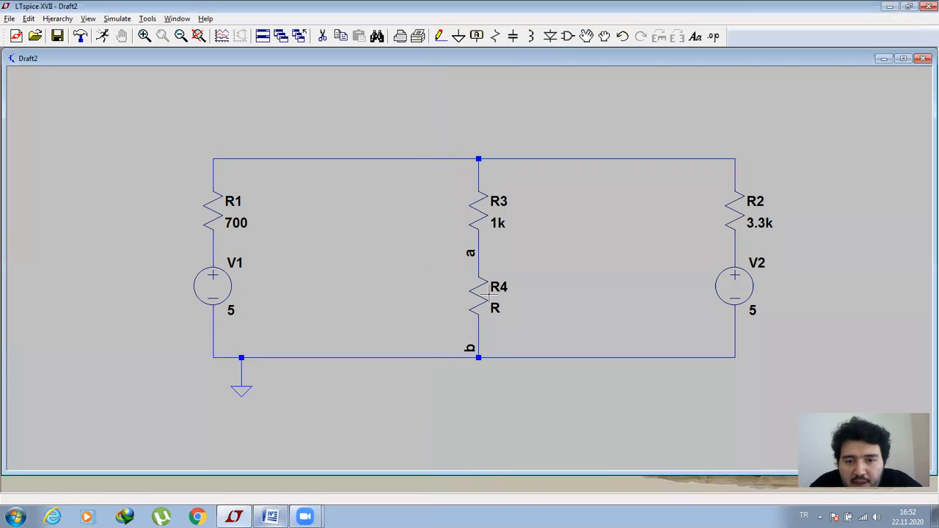
right_click(480, 296)
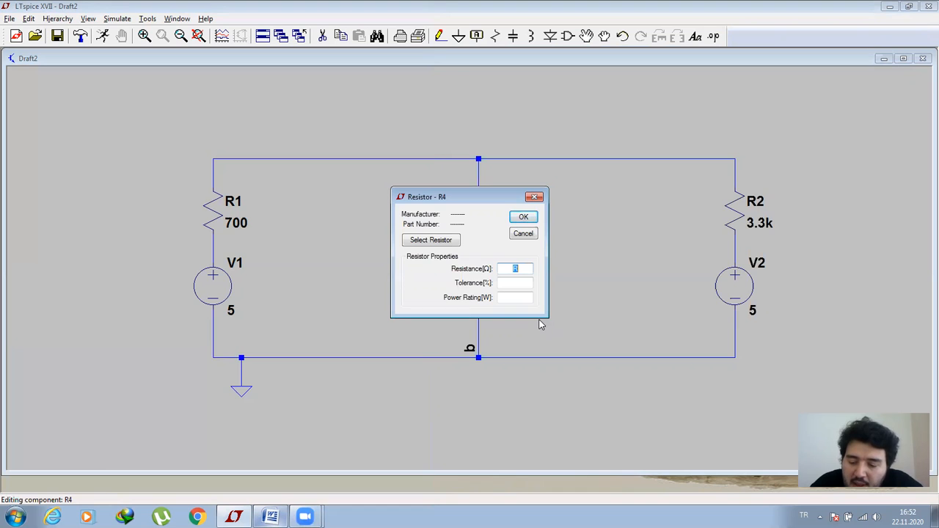
type("0.001")
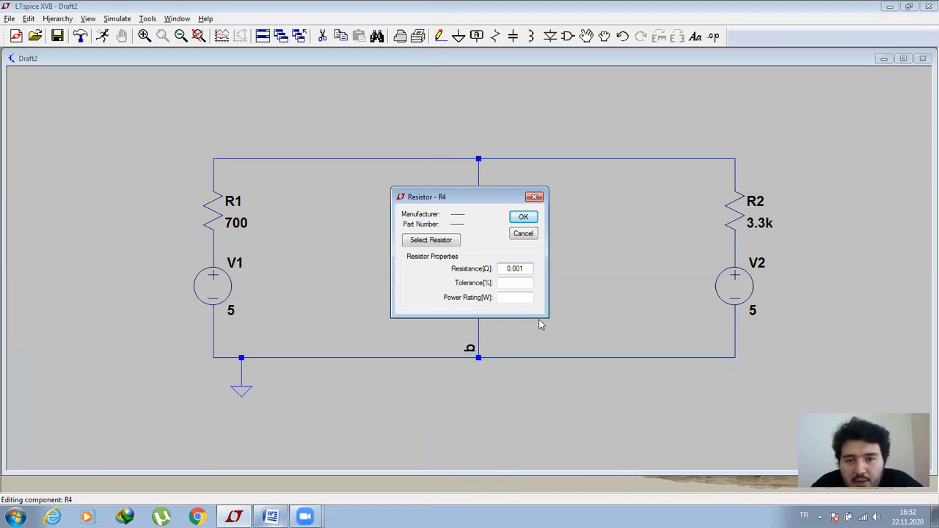
left_click(518, 218)
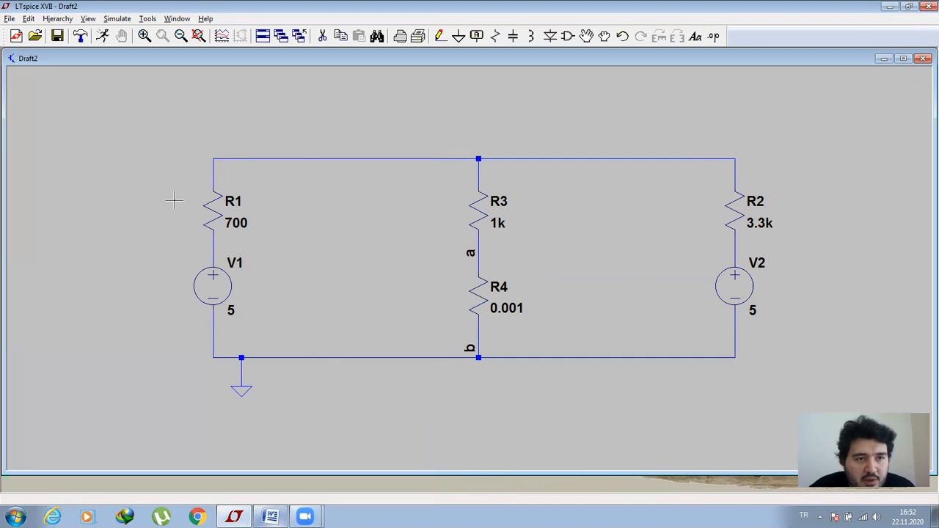
Step: Run a transient simulation with stop time 1, time to start saving data 0, and maximum timestep 0.001
left_click(101, 36)
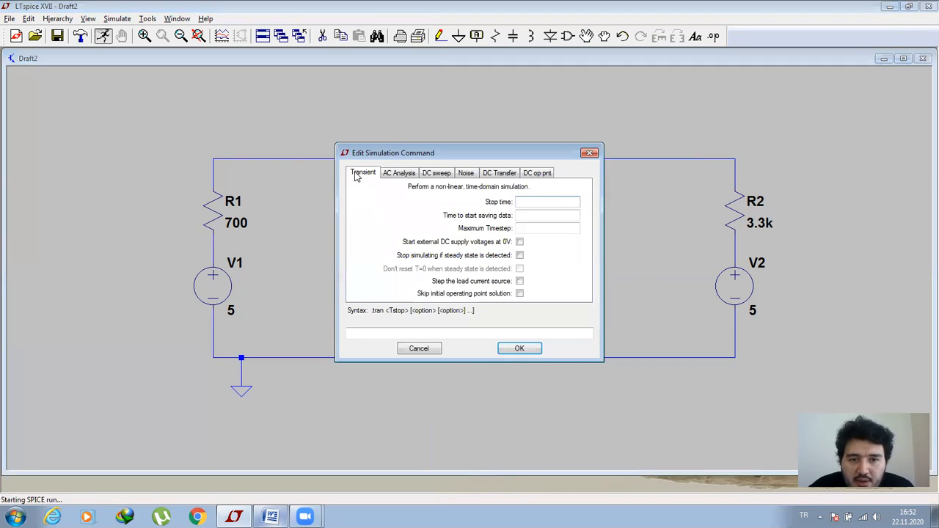
type("1")
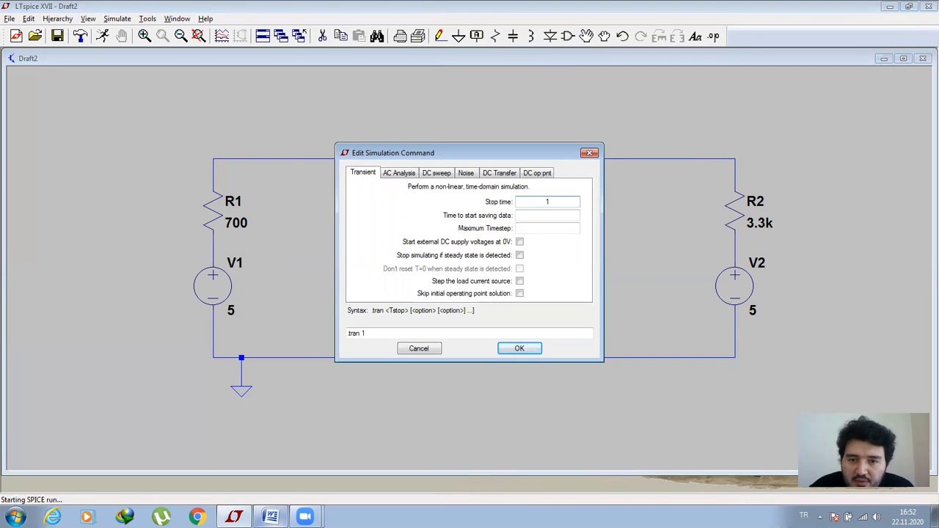
left_click(547, 216)
type("0")
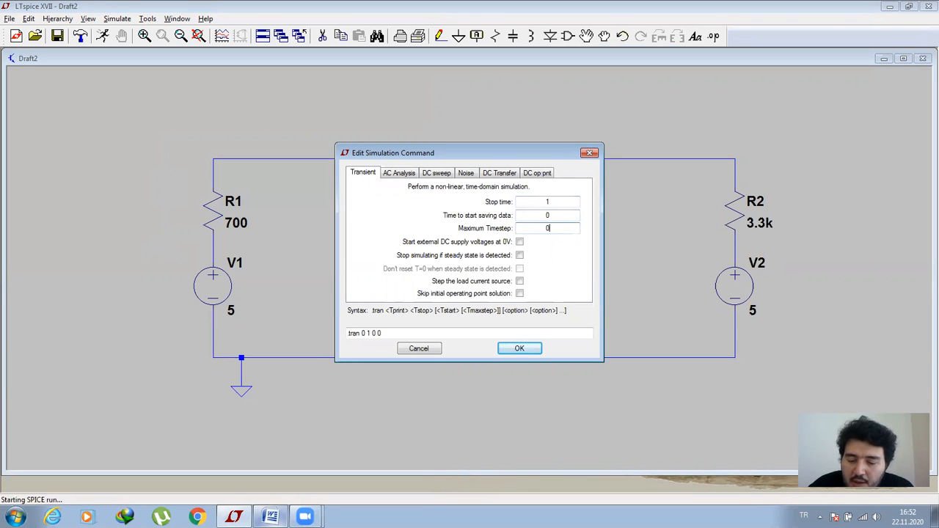
type("0.001")
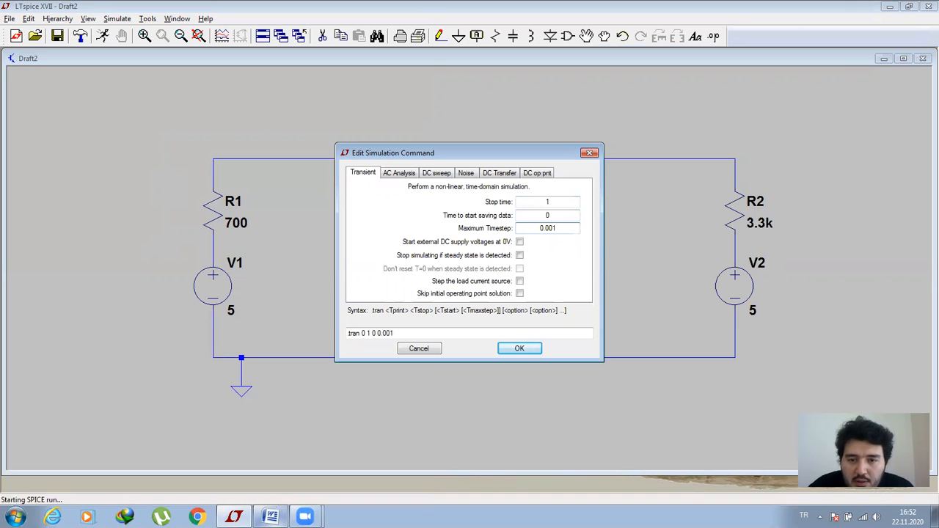
left_click(535, 350)
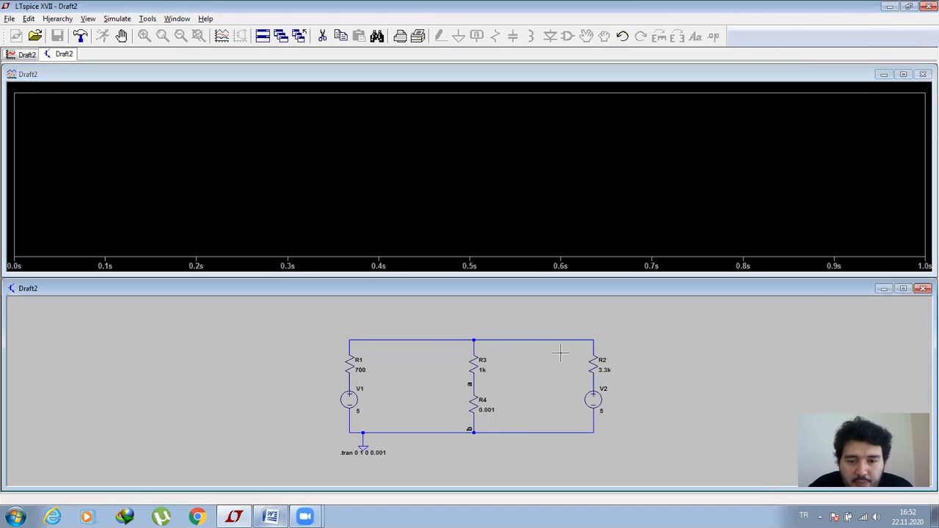
Step: Plot the current through R4, then close the waveform window and maximize the schematic
left_click(477, 400)
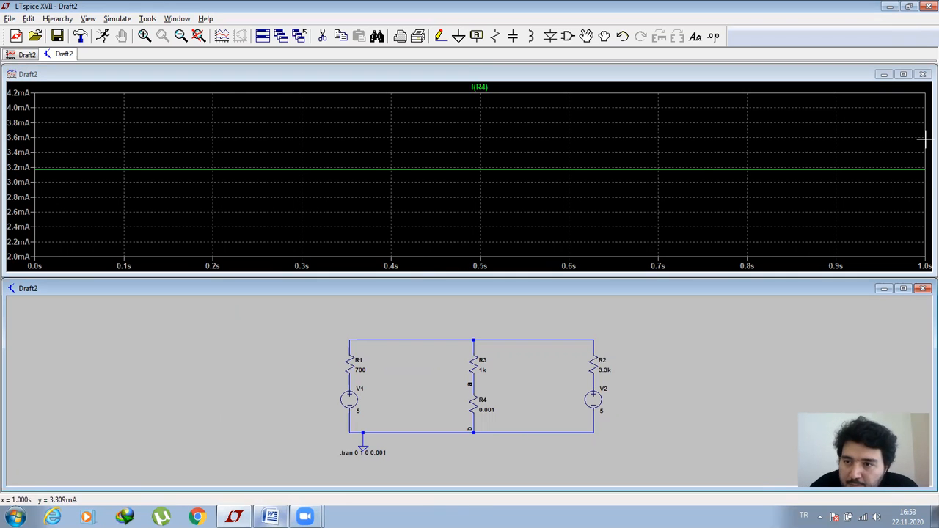
left_click(923, 75)
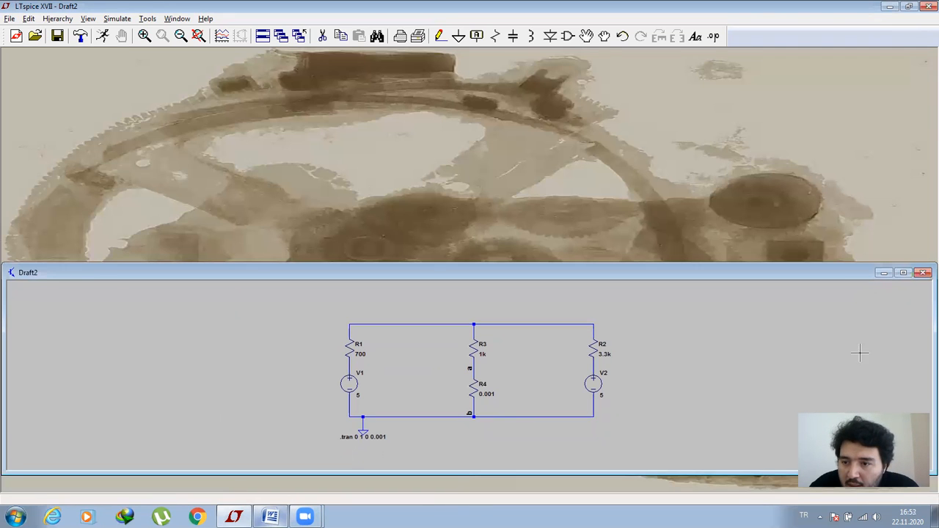
left_click(904, 273)
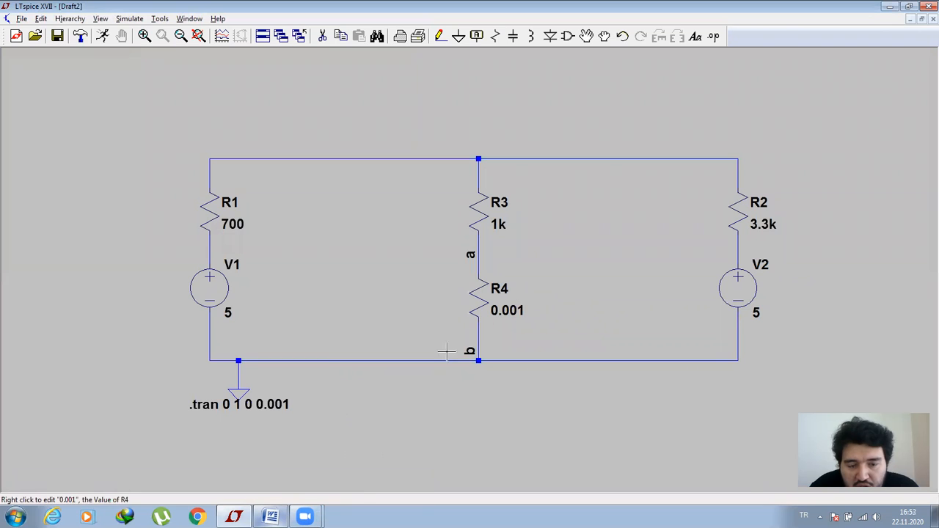
Step: Check item 5 and Figure 6 in the Word document, then set R4's resistance to 1000000 ohm in LTspice
left_click(270, 517)
left_click(288, 469)
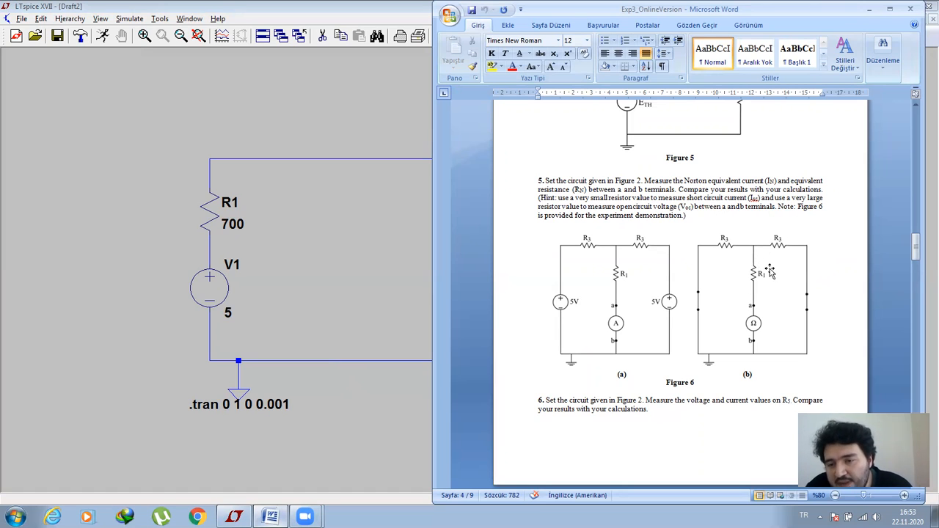
left_click(224, 85)
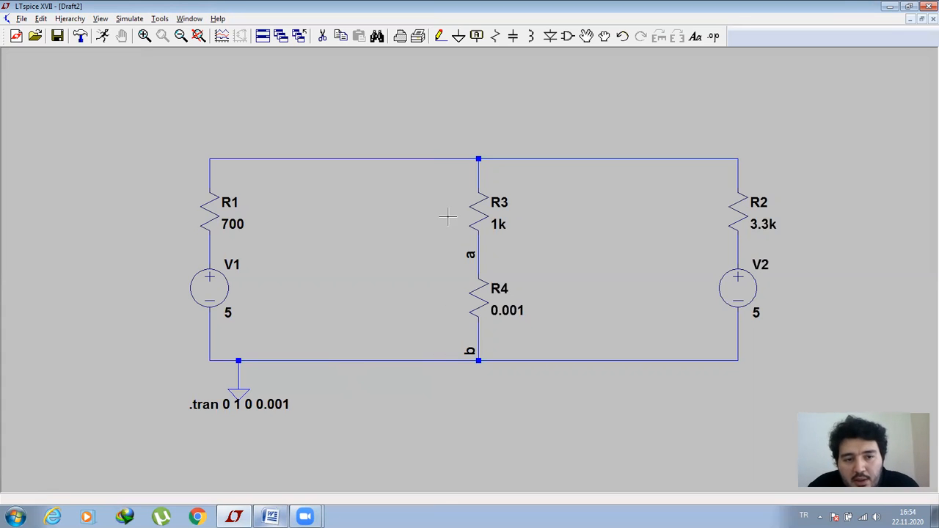
right_click(481, 301)
type("1")
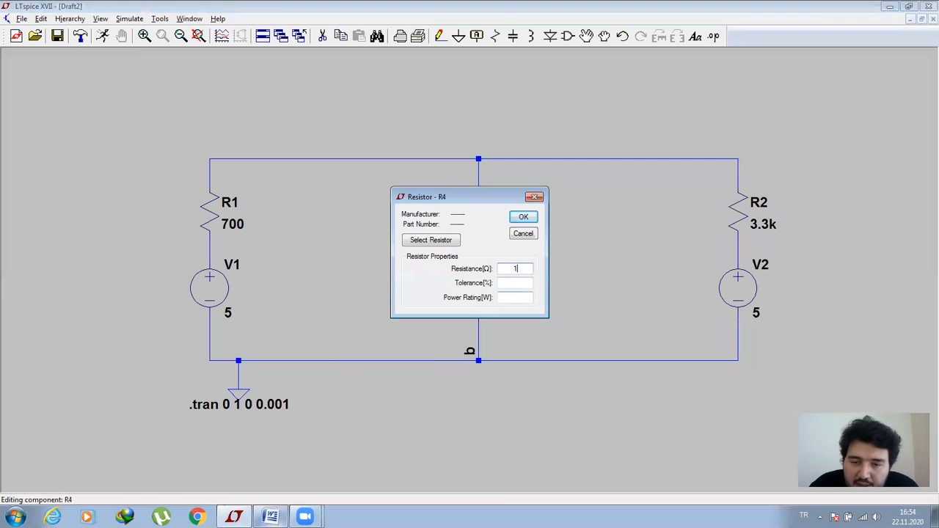
type("000000")
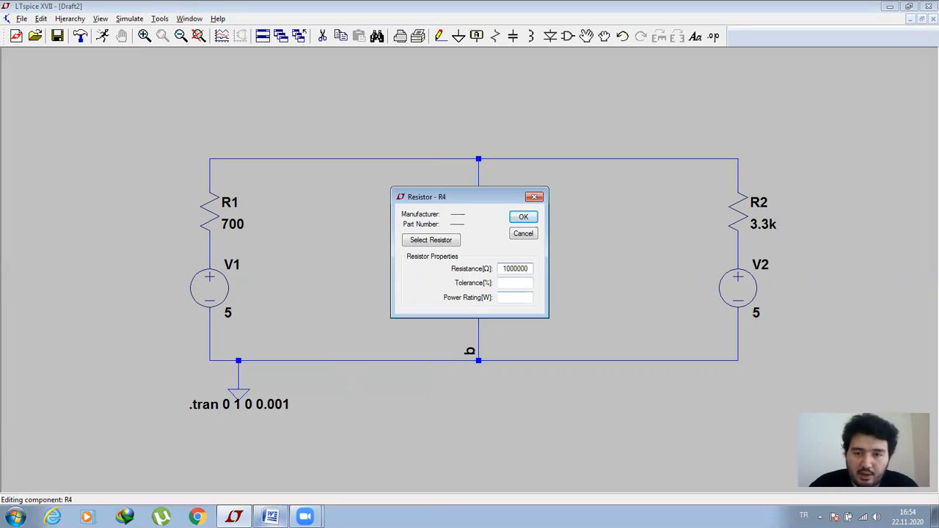
left_click(522, 219)
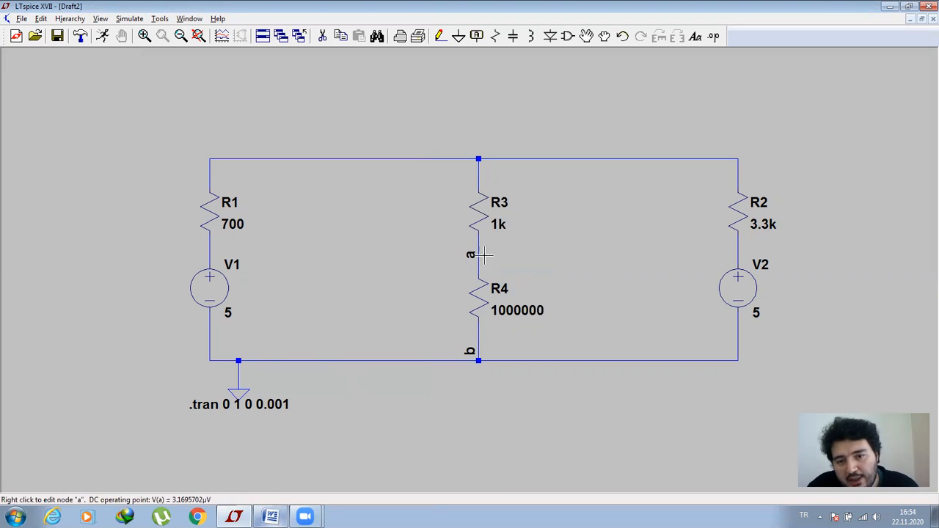
Step: Rerun the simulation and plot the voltage at node a, then close the waveform window and maximize the schematic
left_click(103, 39)
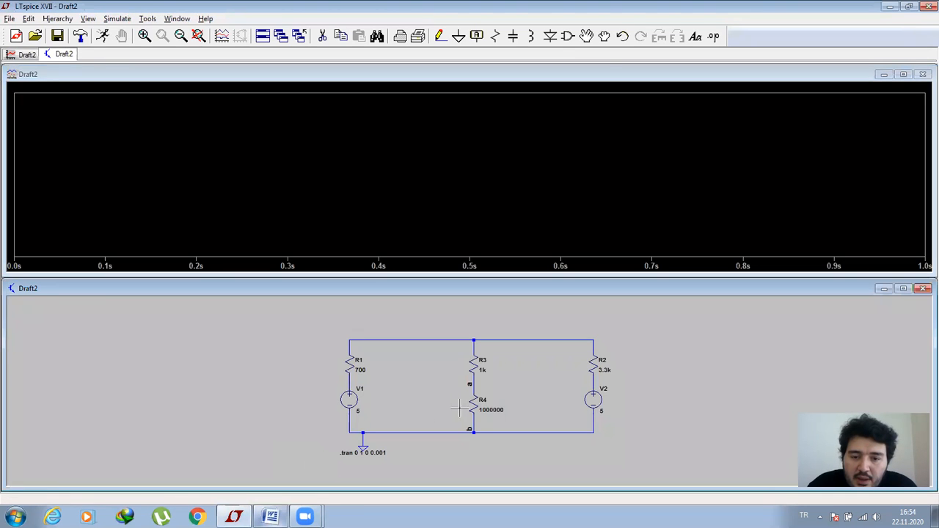
left_click(481, 376)
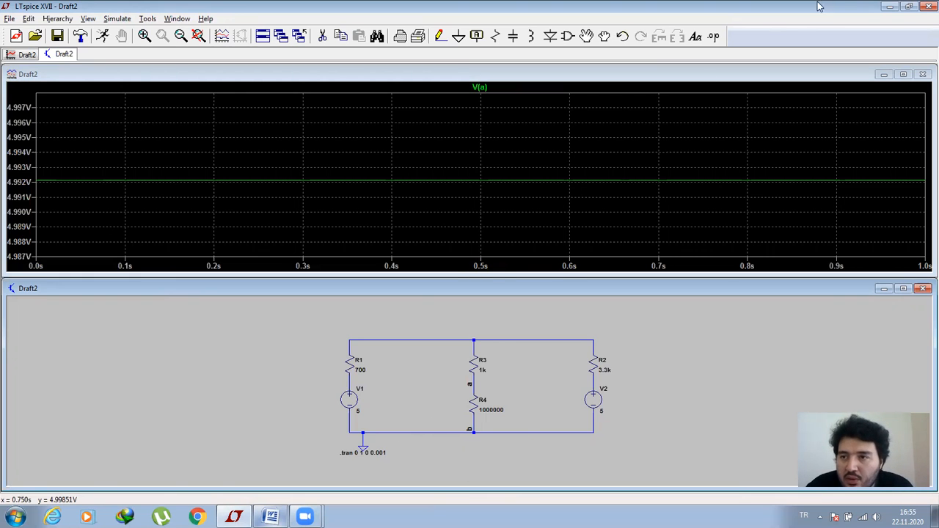
left_click(922, 75)
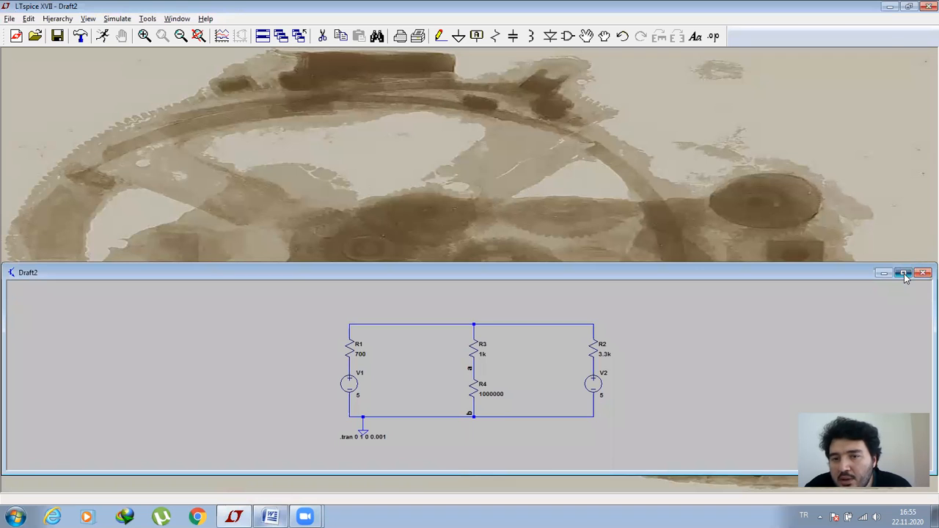
left_click(904, 271)
Step: Compare the LTspice schematic with Figure 6 and read items 5 and 6 in the Word document
left_click(270, 517)
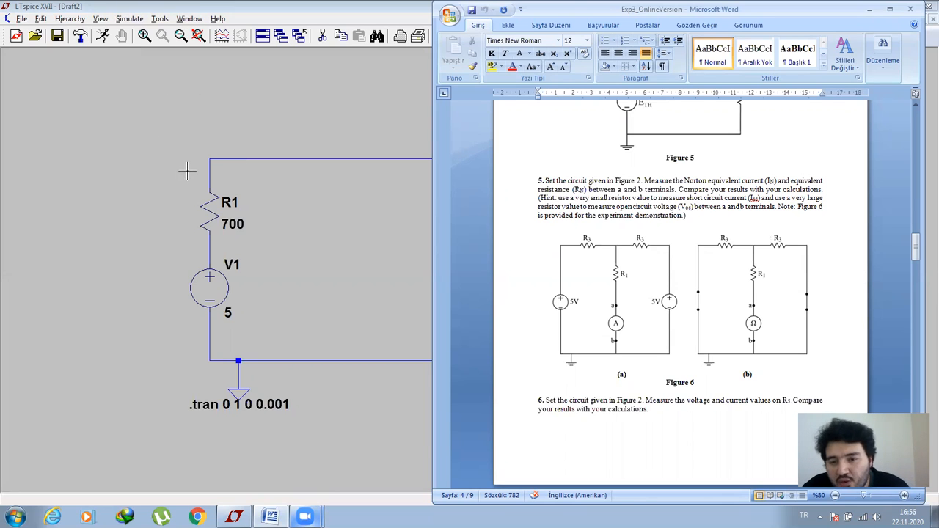
left_click(103, 290)
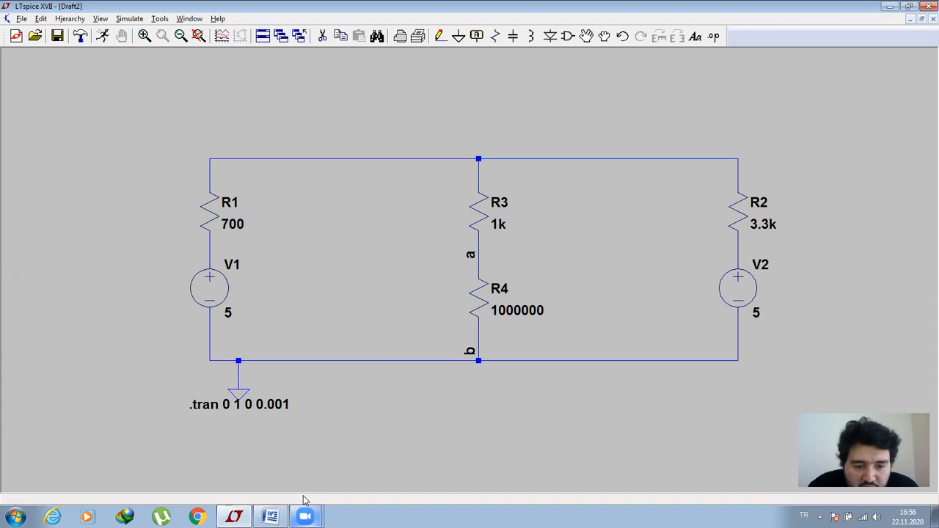
left_click(270, 517)
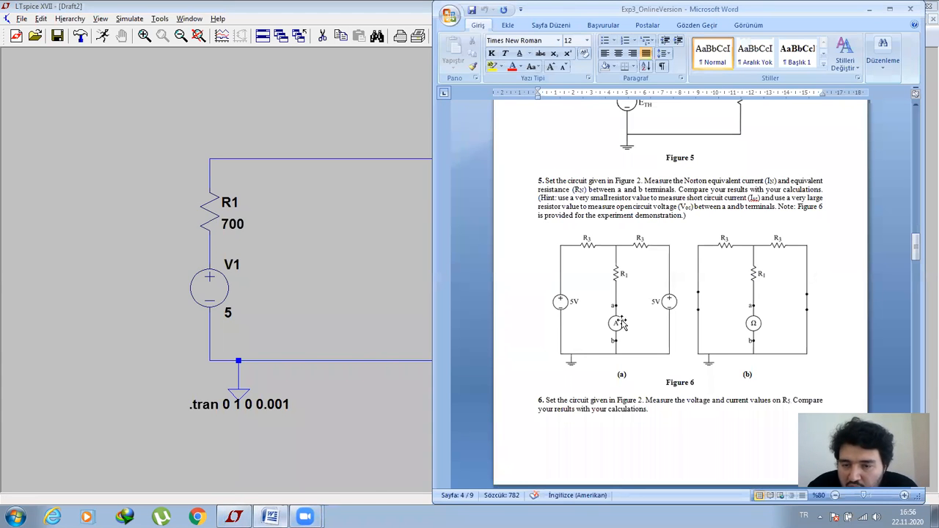
scroll(620, 321, "down", 3)
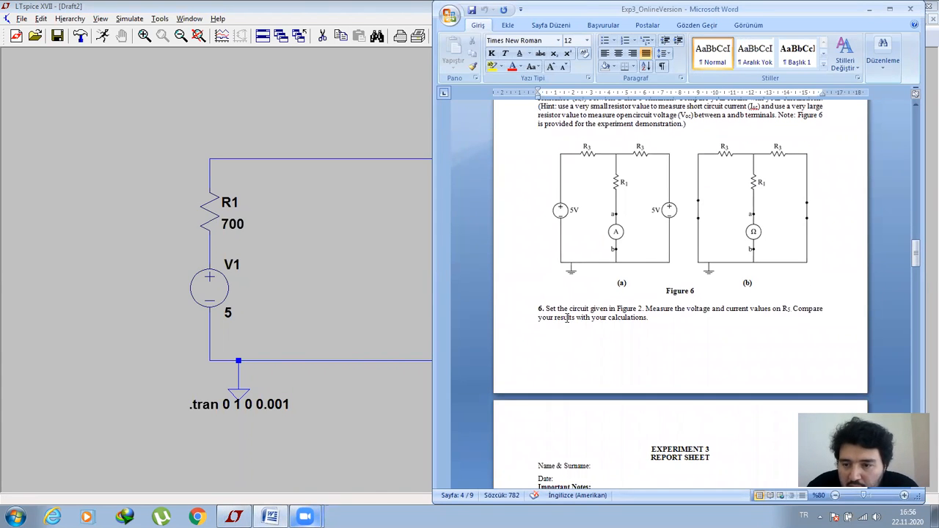
scroll(567, 317, "down", 5)
scroll(569, 286, "up", 8)
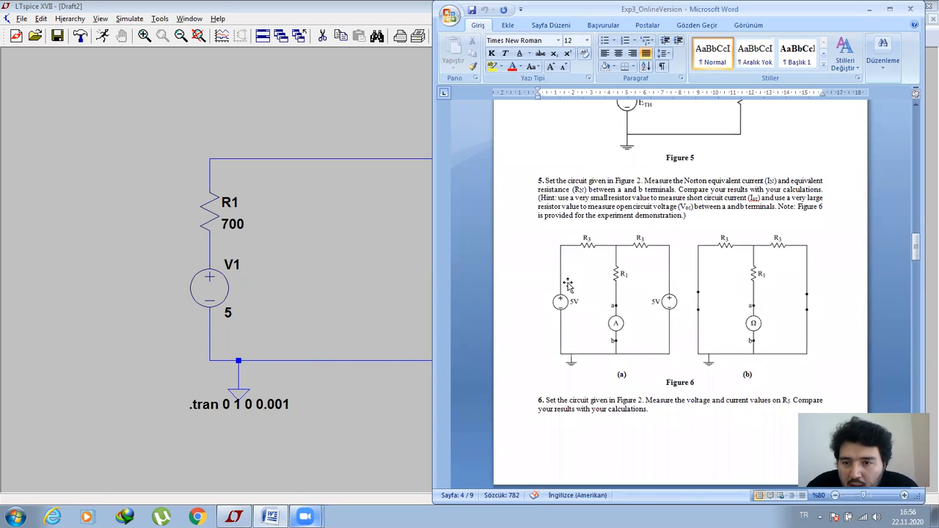
left_click(100, 253)
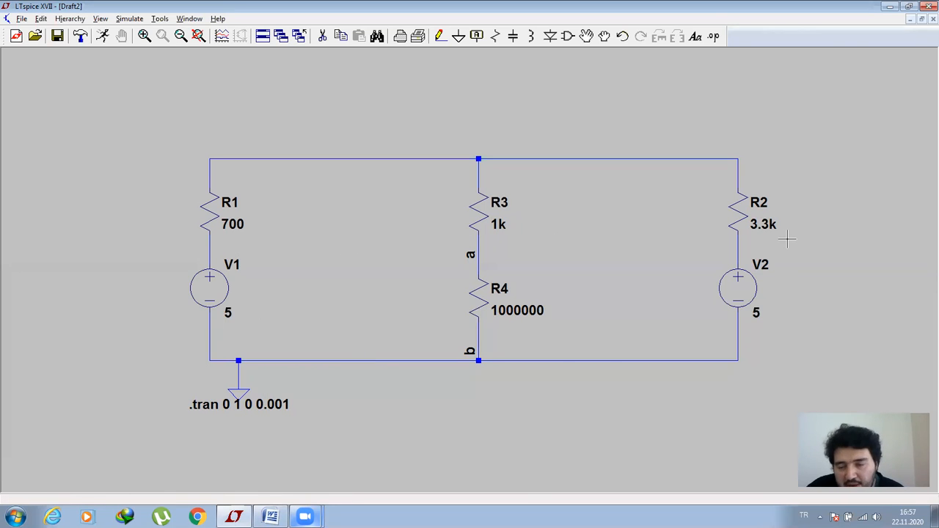
Step: Switch to the Word document and review Figure 2, the carbon resistor values in the equipment list, and Figure 1
left_click(270, 517)
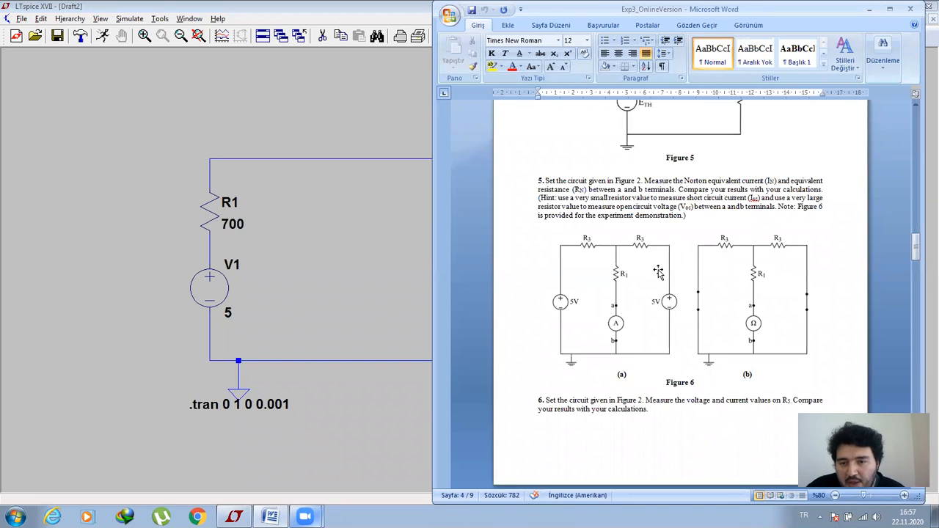
scroll(665, 272, "up", 2)
scroll(665, 272, "up", 12)
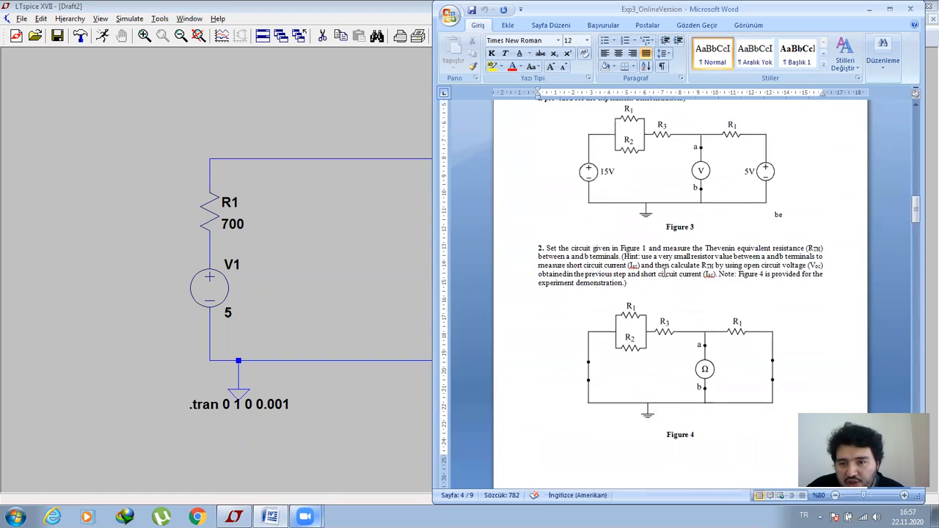
scroll(662, 273, "up", 10)
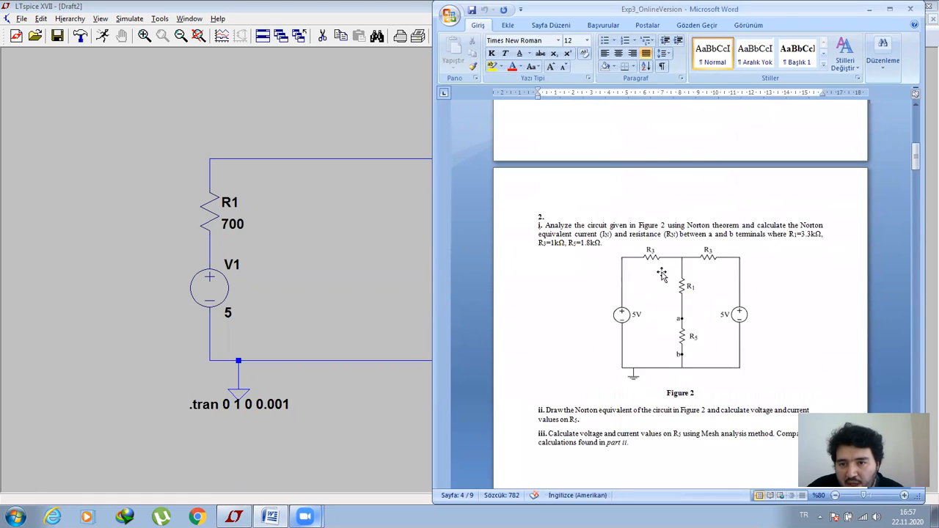
scroll(660, 272, "up", 6)
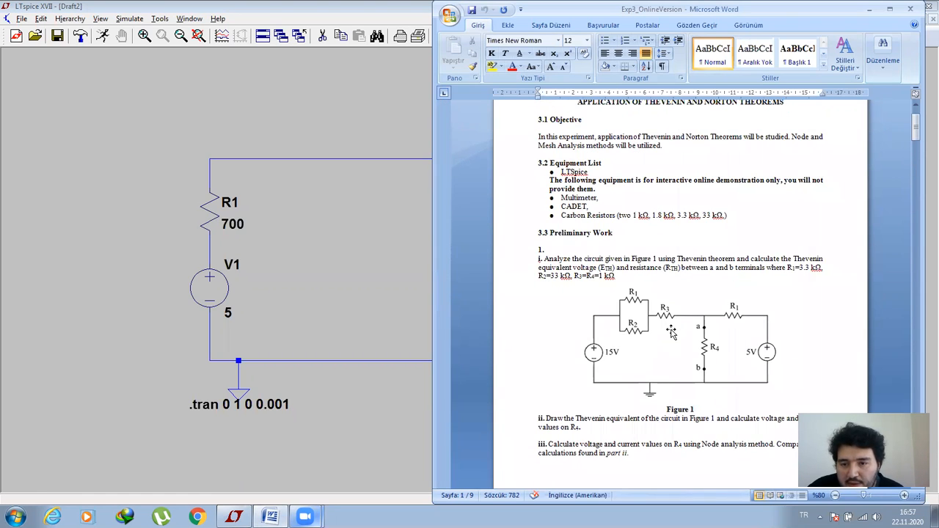
left_click_drag(618, 215, 726, 215)
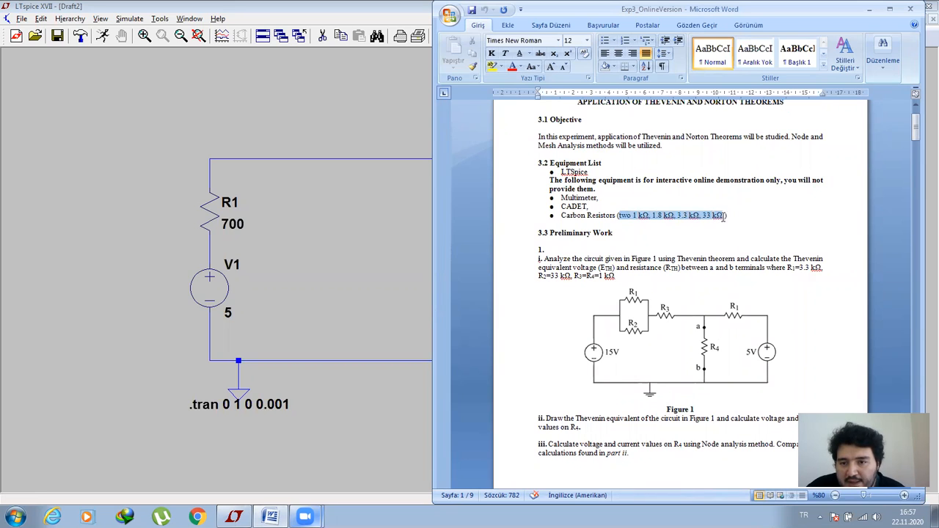
left_click(728, 305)
left_click(791, 387)
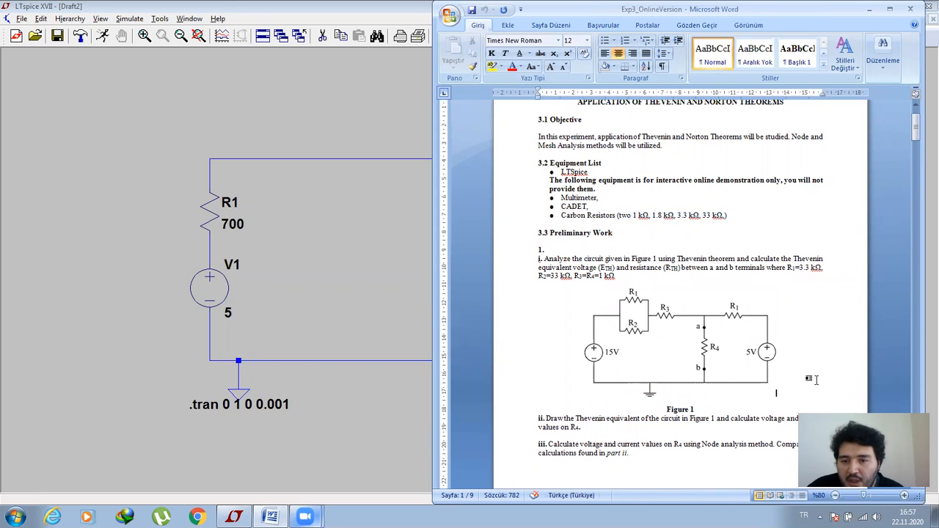